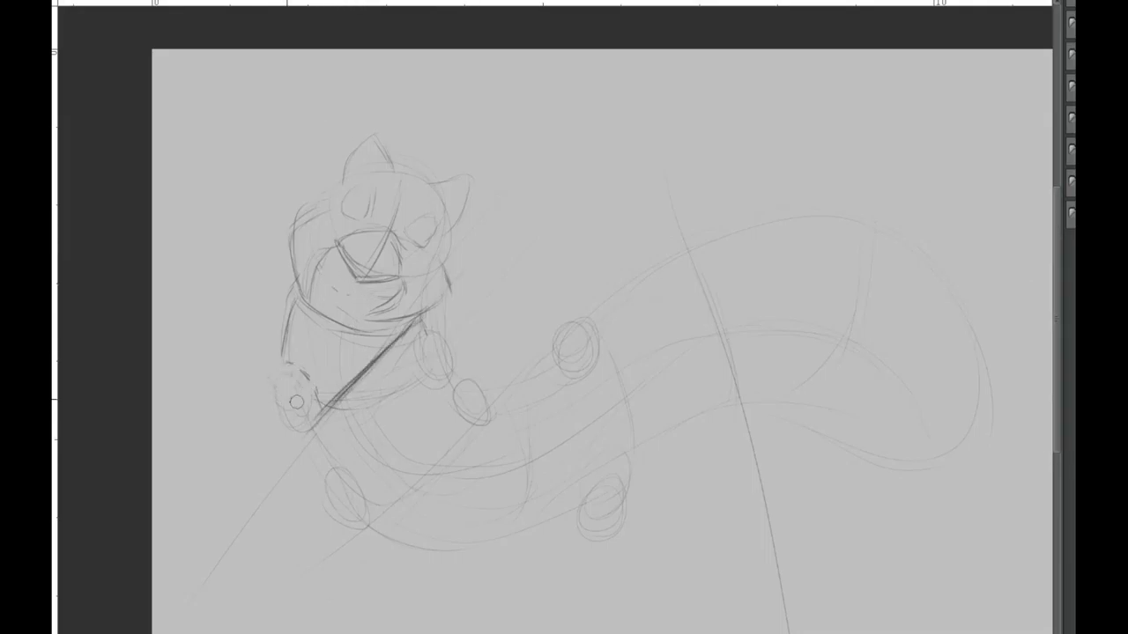
# Rough in the character's raised front paw and jaw edge, and sketch an exclamation mark and question mark beside the head
pyautogui.moveTo(268, 251)
pyautogui.mouseDown()
pyautogui.moveTo(256, 290)
pyautogui.moveTo(282, 379)
pyautogui.moveTo(234, 379)
pyautogui.mouseUp()
pyautogui.hotkey('ctrl', 'z')
pyautogui.hotkey('ctrl', 'z')
pyautogui.moveTo(299, 322); pyautogui.dragTo(237, 392)
pyautogui.moveTo(365, 264); pyautogui.dragTo(341, 239)
pyautogui.moveTo(550, 180); pyautogui.dragTo(608, 146)
pyautogui.moveTo(446, 227); pyautogui.dragTo(451, 291)
# Select the head, raised paw and punctuation marks, move them up and left away from the body, and deselect
pyautogui.moveTo(259, 164)
pyautogui.mouseDown()
pyautogui.moveTo(225, 344)
pyautogui.moveTo(256, 167)
pyautogui.mouseUp()
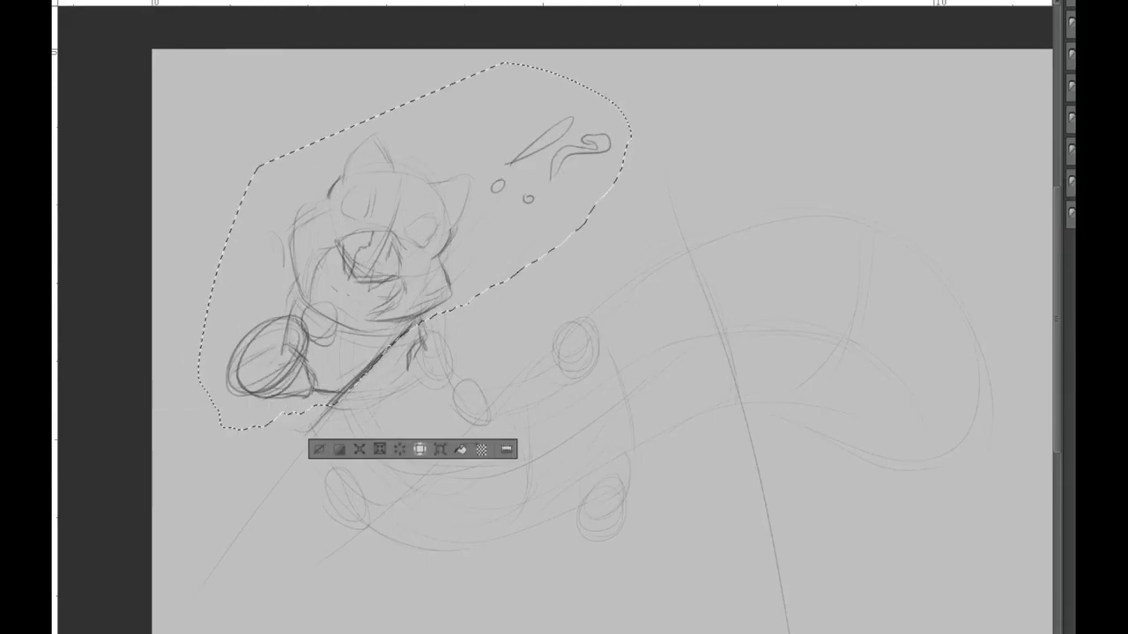
pyautogui.moveTo(353, 264); pyautogui.dragTo(312, 251)
pyautogui.hotkey('ctrl', 'd')
# Rough in the second raised arm, the middle limb and the front leg with overlapping ovals around the torso
pyautogui.moveTo(417, 370); pyautogui.dragTo(304, 425)
pyautogui.moveTo(458, 304); pyautogui.dragTo(414, 375)
pyautogui.moveTo(449, 260); pyautogui.dragTo(440, 339)
pyautogui.moveTo(453, 374); pyautogui.dragTo(476, 422)
pyautogui.moveTo(314, 453); pyautogui.dragTo(357, 511)
pyautogui.moveTo(458, 392)
pyautogui.mouseDown()
pyautogui.moveTo(361, 515)
pyautogui.moveTo(304, 564)
pyautogui.moveTo(344, 555)
pyautogui.mouseUp()
pyautogui.moveTo(480, 392)
pyautogui.mouseDown()
pyautogui.moveTo(485, 432)
pyautogui.moveTo(507, 441)
pyautogui.moveTo(379, 440)
pyautogui.mouseUp()
pyautogui.moveTo(379, 441); pyautogui.dragTo(452, 461)
# Sketch the slanted ellipse across the chest, and shift the selected upper body farther up and left
pyautogui.moveTo(414, 310); pyautogui.dragTo(293, 410)
pyautogui.moveTo(300, 414); pyautogui.dragTo(386, 316)
pyautogui.moveTo(202, 214)
pyautogui.mouseDown()
pyautogui.moveTo(473, 493)
pyautogui.moveTo(167, 291)
pyautogui.mouseUp()
pyautogui.moveTo(352, 352); pyautogui.dragTo(326, 318)
pyautogui.hotkey('ctrl', 'd')
# Sketch the curved lower edges of the middle body segment behind the front legs, redoing the stray stroke
pyautogui.moveTo(480, 423)
pyautogui.mouseDown()
pyautogui.moveTo(364, 509)
pyautogui.moveTo(421, 552)
pyautogui.mouseUp()
pyautogui.moveTo(498, 393); pyautogui.dragTo(411, 551)
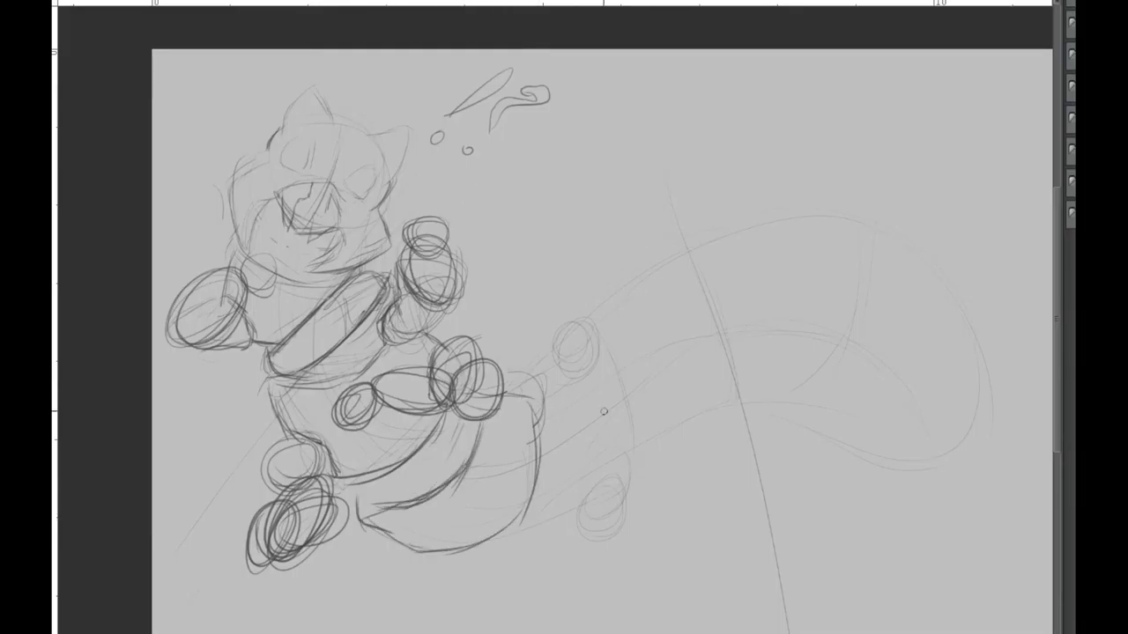
pyautogui.hotkey('ctrl', 'z')
pyautogui.moveTo(440, 432); pyautogui.dragTo(414, 550)
# Sketch the hindquarters and rear legs with overlapping ovals, and add the slanted ellipse at the front of that segment
pyautogui.moveTo(511, 388)
pyautogui.mouseDown()
pyautogui.moveTo(401, 569)
pyautogui.moveTo(592, 539)
pyautogui.mouseUp()
pyautogui.moveTo(588, 399); pyautogui.dragTo(585, 572)
pyautogui.moveTo(546, 370)
pyautogui.mouseDown()
pyautogui.moveTo(599, 379)
pyautogui.moveTo(631, 476)
pyautogui.mouseUp()
pyautogui.moveTo(607, 546); pyautogui.dragTo(599, 581)
pyautogui.moveTo(634, 528); pyautogui.dragTo(705, 537)
pyautogui.moveTo(474, 421); pyautogui.dragTo(386, 572)
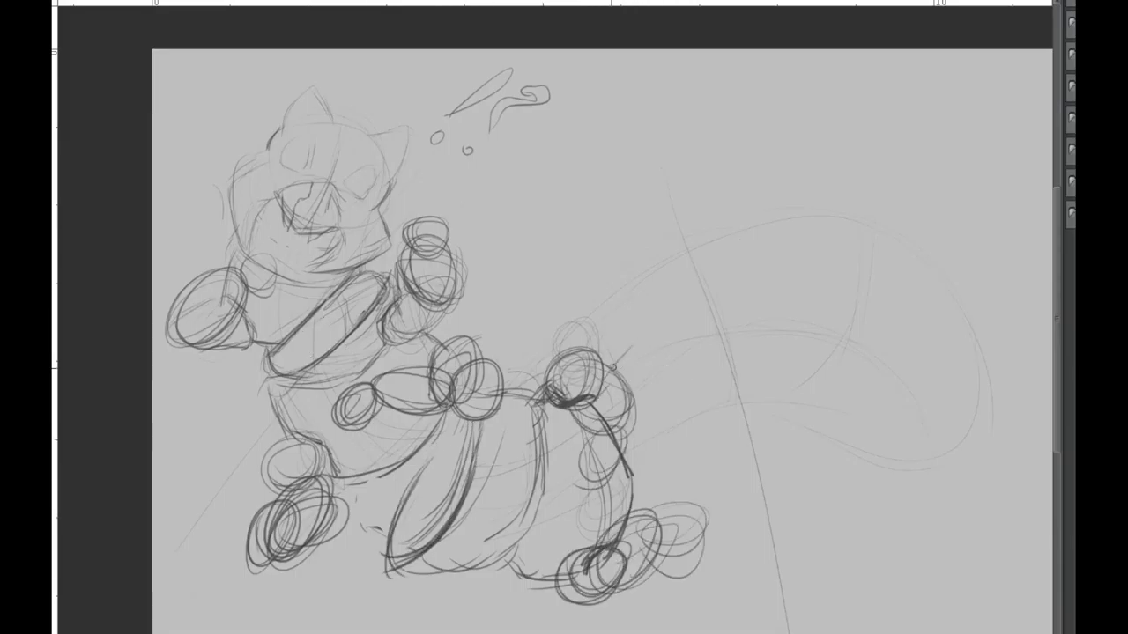
# Select the rear body section and rotate and shift it slightly upward to adjust the pose
pyautogui.moveTo(647, 343); pyautogui.dragTo(744, 551)
pyautogui.hotkey('ctrl', 'z')
pyautogui.moveTo(636, 445); pyautogui.dragTo(361, 524)
pyautogui.moveTo(641, 392); pyautogui.dragTo(467, 427)
pyautogui.moveTo(546, 459); pyautogui.dragTo(560, 434)
pyautogui.press('Return')
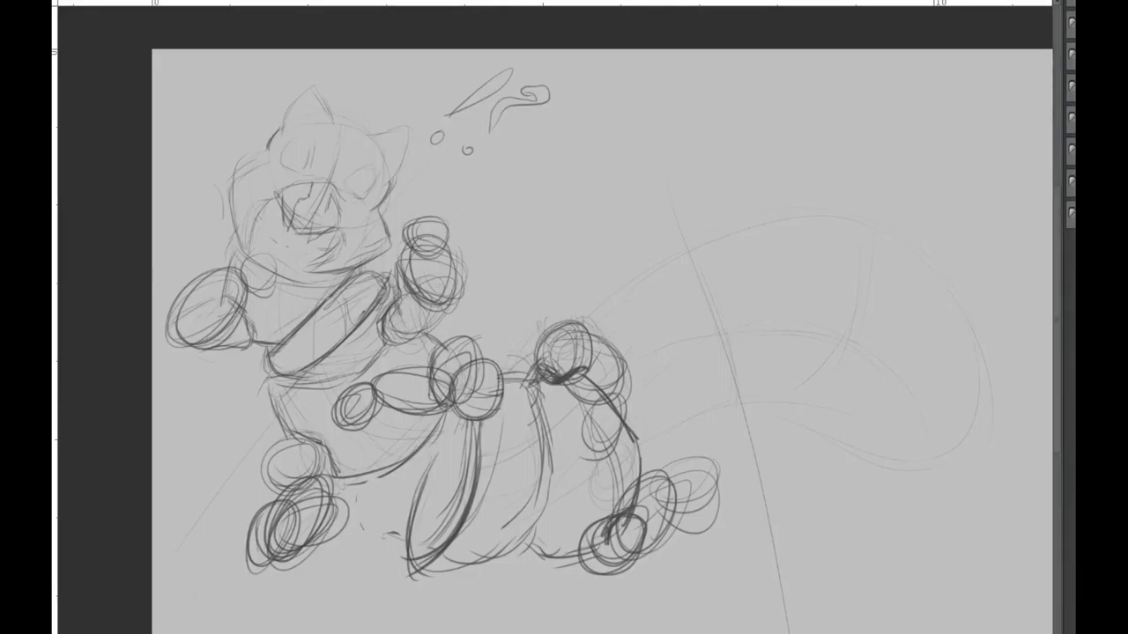
# Sketch the thick tail as separate rounded segments running from the hindquarters to the tip
pyautogui.moveTo(588, 368)
pyautogui.mouseDown()
pyautogui.moveTo(748, 401)
pyautogui.moveTo(762, 484)
pyautogui.mouseUp()
pyautogui.moveTo(592, 375)
pyautogui.mouseDown()
pyautogui.moveTo(690, 294)
pyautogui.moveTo(765, 493)
pyautogui.mouseUp()
pyautogui.hotkey('ctrl', 'z')
pyautogui.moveTo(744, 269); pyautogui.dragTo(828, 401)
pyautogui.scroll(-2, 791, 329)
pyautogui.moveTo(626, 237)
pyautogui.mouseDown()
pyautogui.moveTo(829, 266)
pyautogui.moveTo(775, 436)
pyautogui.mouseUp()
pyautogui.moveTo(846, 268); pyautogui.dragTo(872, 450)
pyautogui.scroll(2, 617, 352)
# Sketch long splash streaks sweeping down from the chest ellipse and fanning upward above the middle of the back
pyautogui.moveTo(305, 243); pyautogui.dragTo(372, 315)
pyautogui.moveTo(294, 306); pyautogui.dragTo(191, 423)
pyautogui.moveTo(256, 357); pyautogui.dragTo(177, 414)
pyautogui.moveTo(458, 481); pyautogui.dragTo(428, 560)
pyautogui.moveTo(564, 224); pyautogui.dragTo(480, 328)
pyautogui.moveTo(527, 166); pyautogui.dragTo(459, 313)
pyautogui.moveTo(440, 390); pyautogui.dragTo(372, 494)
pyautogui.moveTo(203, 573); pyautogui.dragTo(216, 382)
pyautogui.moveTo(492, 285); pyautogui.dragTo(562, 180)
pyautogui.moveTo(502, 252); pyautogui.dragTo(620, 109)
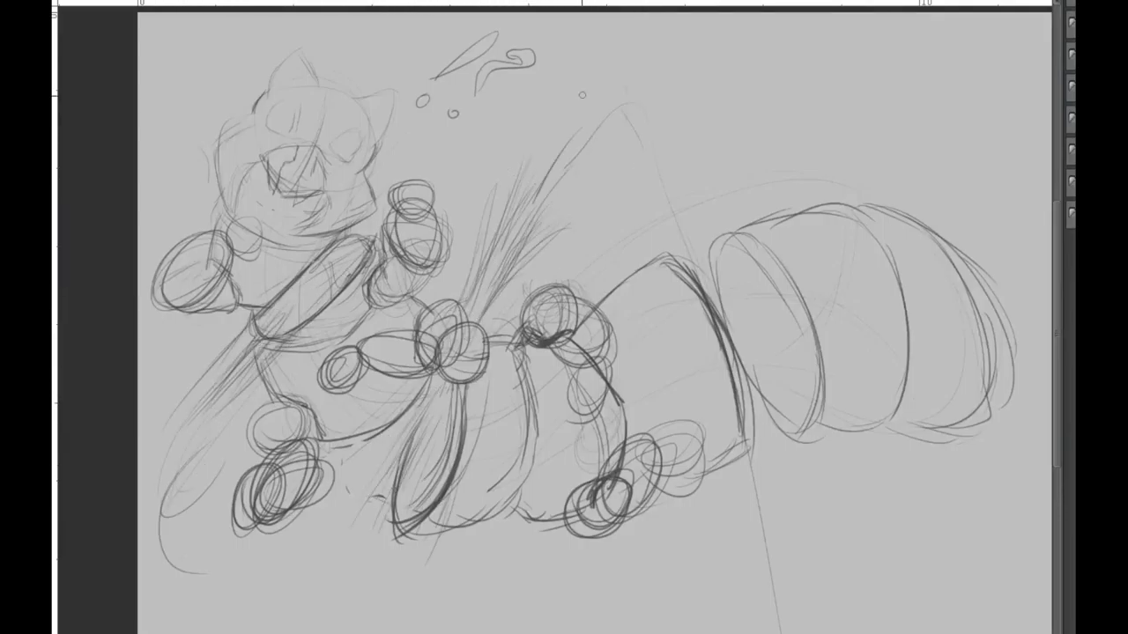
# Sketch long streaks falling below the gap between the tail segments
pyautogui.moveTo(730, 240); pyautogui.dragTo(775, 577)
pyautogui.moveTo(850, 437); pyautogui.dragTo(881, 586)
pyautogui.moveTo(797, 462); pyautogui.dragTo(819, 518)
pyautogui.moveTo(564, 352); pyautogui.dragTo(531, 368)
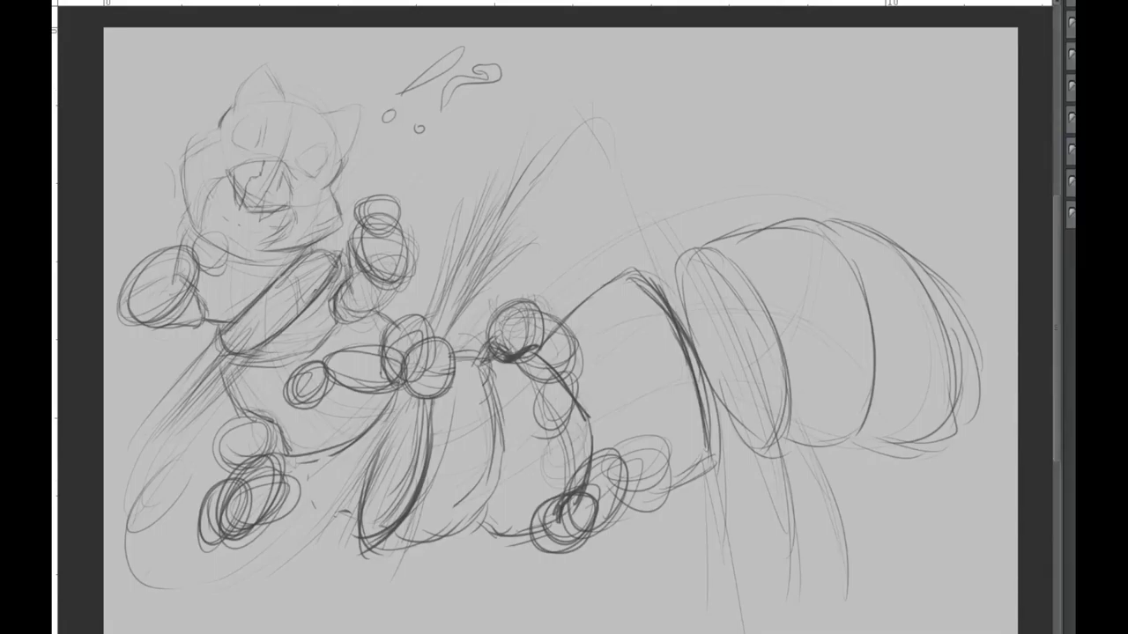
# Draw the open mouth in darker lines, with jagged edges inside it and a drip below
pyautogui.scroll(3, 1002, 297)
pyautogui.moveTo(1002, 297); pyautogui.dragTo(1007, 390)
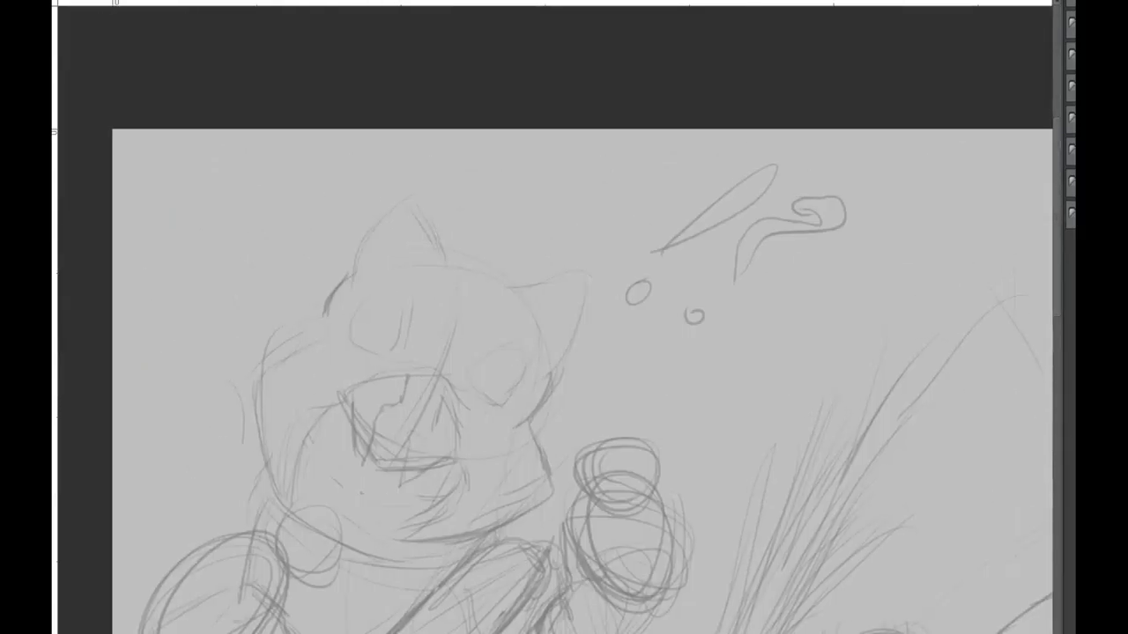
pyautogui.moveTo(439, 400); pyautogui.dragTo(404, 395)
pyautogui.moveTo(366, 460)
pyautogui.mouseDown()
pyautogui.moveTo(412, 377)
pyautogui.moveTo(396, 476)
pyautogui.mouseUp()
pyautogui.moveTo(388, 433); pyautogui.dragTo(393, 518)
# Outline both large oval eyes with heavy dark lines over the rough sketch
pyautogui.moveTo(523, 341); pyautogui.dragTo(464, 371)
pyautogui.moveTo(530, 352)
pyautogui.mouseDown()
pyautogui.moveTo(467, 381)
pyautogui.moveTo(519, 404)
pyautogui.mouseUp()
pyautogui.moveTo(398, 291)
pyautogui.mouseDown()
pyautogui.moveTo(363, 291)
pyautogui.moveTo(401, 346)
pyautogui.mouseUp()
pyautogui.click(381, 315)
pyautogui.moveTo(399, 297); pyautogui.dragTo(394, 353)
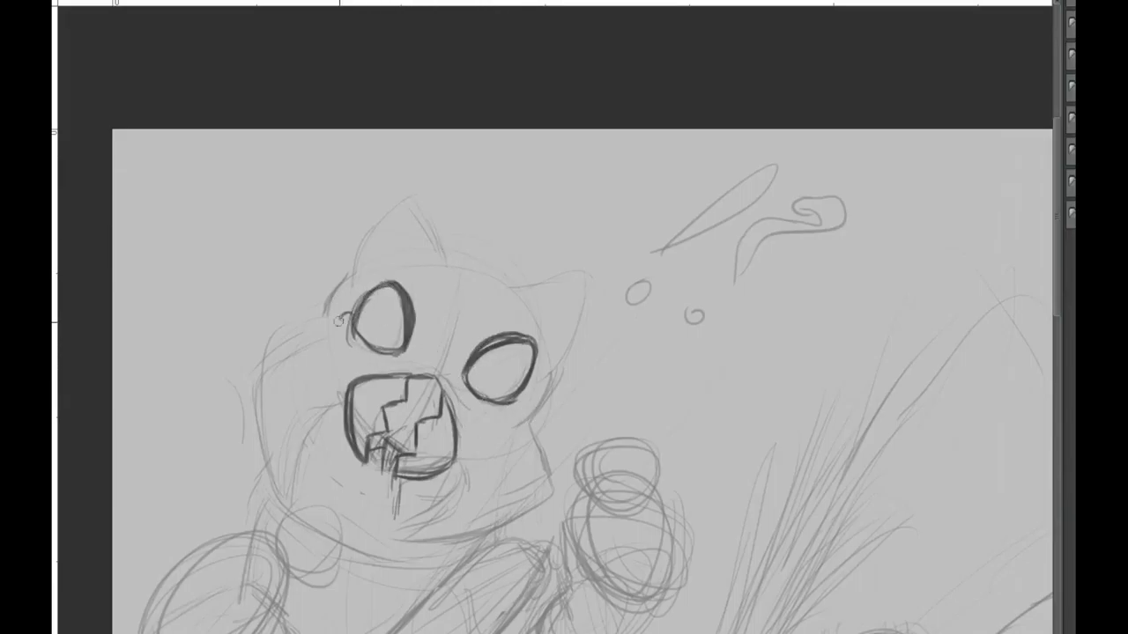
# Refine the eye outlines with small notches at the outer corners and add a tiny circle beside each eye
pyautogui.moveTo(345, 290); pyautogui.dragTo(339, 300)
pyautogui.moveTo(388, 281); pyautogui.dragTo(401, 351)
pyautogui.moveTo(528, 338); pyautogui.dragTo(476, 401)
pyautogui.moveTo(541, 382); pyautogui.dragTo(548, 393)
pyautogui.hotkey('ctrl', 'z')
pyautogui.hotkey('ctrl', 'z')
# Outline the top of the head, the ear nearest the punctuation marks, and the cheek with its curved tuft
pyautogui.moveTo(435, 255); pyautogui.dragTo(525, 296)
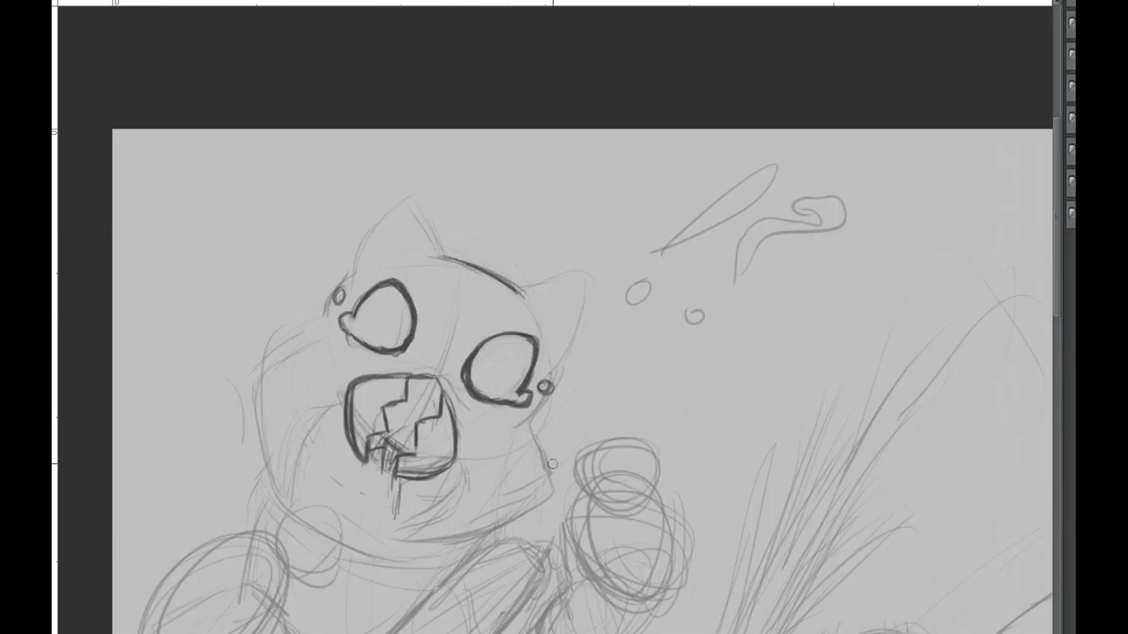
pyautogui.hotkey('ctrl', 'z')
pyautogui.moveTo(454, 460); pyautogui.dragTo(550, 422)
pyautogui.moveTo(528, 292); pyautogui.dragTo(564, 345)
pyautogui.moveTo(529, 441)
pyautogui.mouseDown()
pyautogui.moveTo(617, 394)
pyautogui.moveTo(529, 447)
pyautogui.mouseUp()
# Mirror the canvas view and outline the opposite side of the head, its cheek tuft and ear, and the curved shape behind it
pyautogui.press('h')
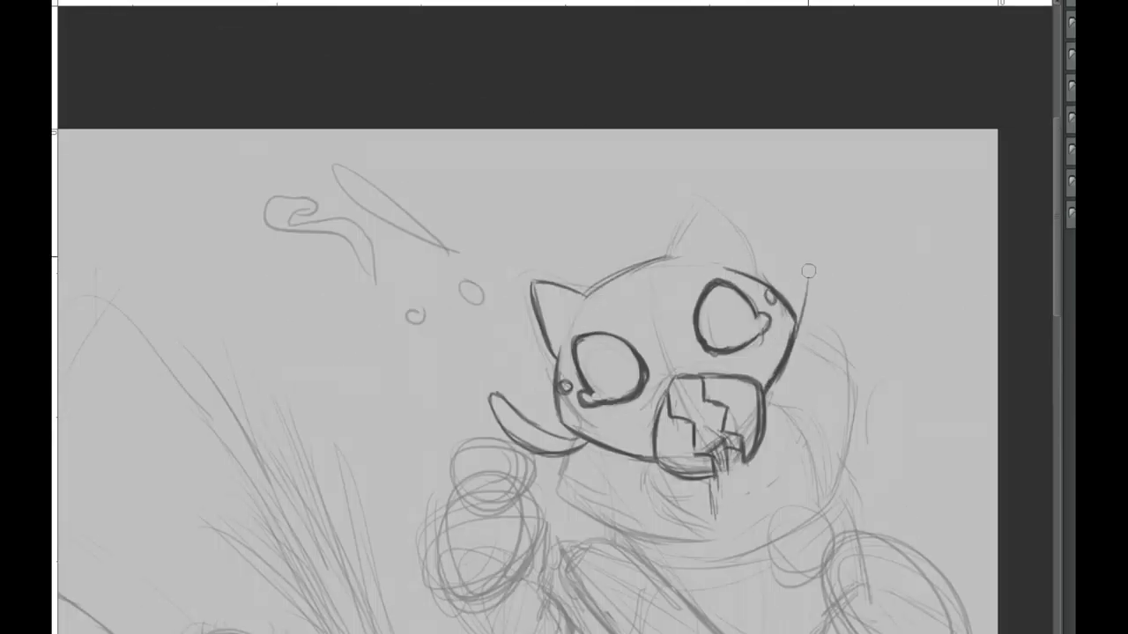
pyautogui.moveTo(809, 271); pyautogui.dragTo(797, 342)
pyautogui.moveTo(670, 257); pyautogui.dragTo(755, 275)
pyautogui.moveTo(136, 356); pyautogui.dragTo(63, 206)
pyautogui.moveTo(741, 178)
pyautogui.mouseDown()
pyautogui.moveTo(759, 343)
pyautogui.moveTo(744, 354)
pyautogui.mouseUp()
pyautogui.hotkey('ctrl', 'z')
pyautogui.moveTo(692, 250)
pyautogui.mouseDown()
pyautogui.moveTo(783, 348)
pyautogui.moveTo(810, 201)
pyautogui.mouseUp()
pyautogui.moveTo(737, 187); pyautogui.dragTo(810, 204)
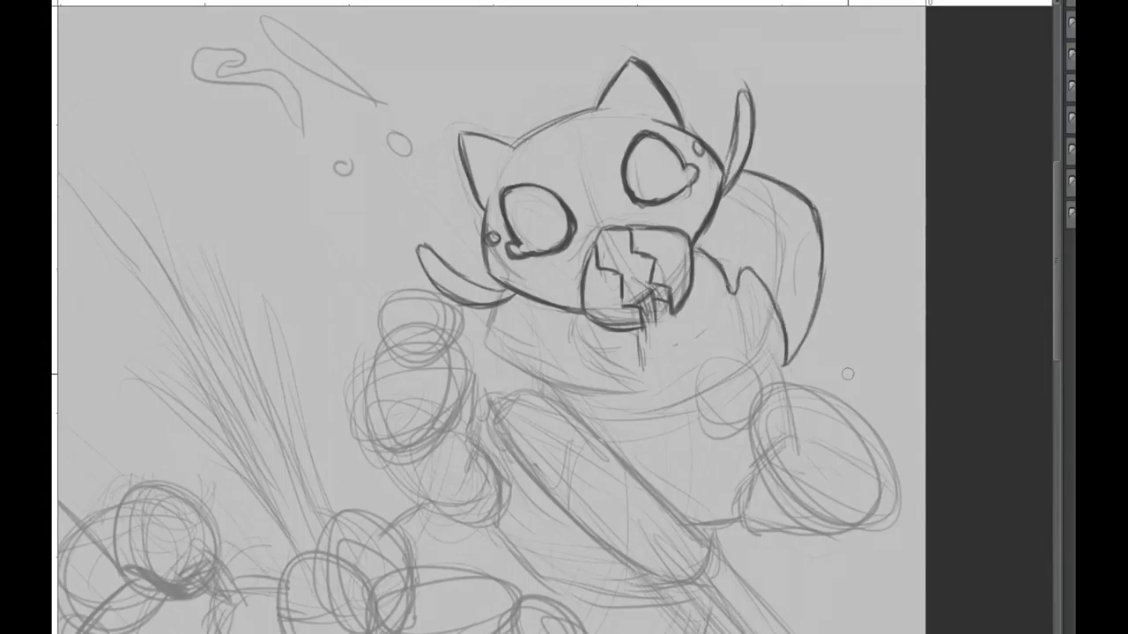
# Outline the pointed fur tufts and the curved collar line beneath the head
pyautogui.moveTo(542, 361); pyautogui.dragTo(581, 436)
pyautogui.moveTo(462, 313); pyautogui.dragTo(577, 439)
pyautogui.moveTo(617, 440); pyautogui.dragTo(569, 370)
pyautogui.moveTo(706, 201)
pyautogui.mouseDown()
pyautogui.moveTo(723, 250)
pyautogui.moveTo(497, 304)
pyautogui.mouseUp()
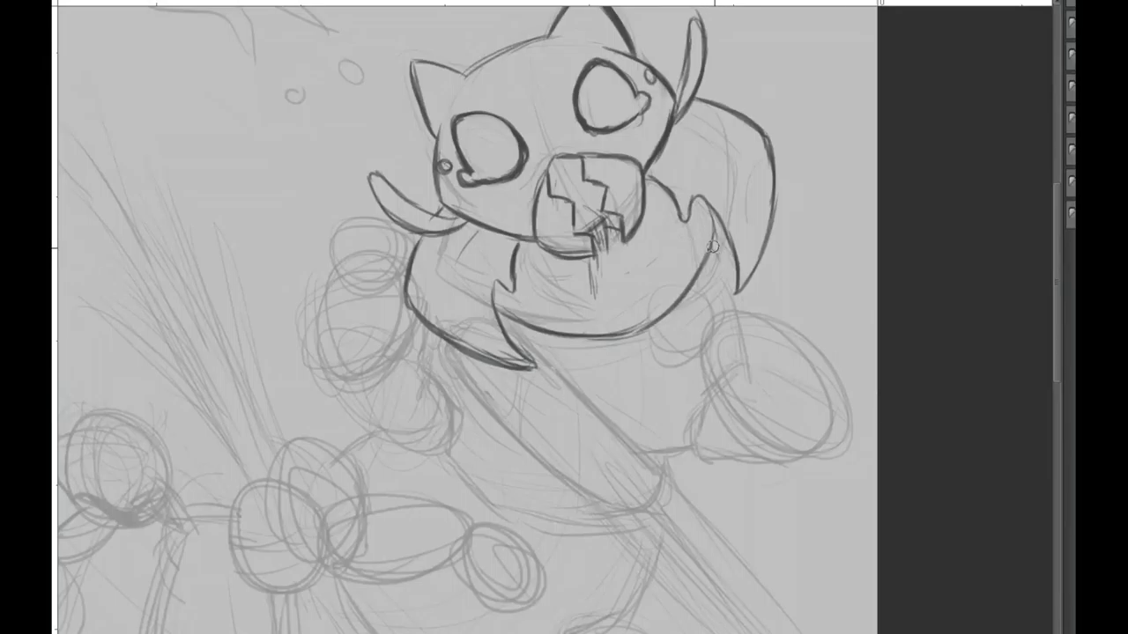
pyautogui.moveTo(708, 248); pyautogui.dragTo(664, 296)
# Draw the clawed fingers and rounded outline of the paw beside the chest
pyautogui.moveTo(643, 388)
pyautogui.mouseDown()
pyautogui.moveTo(687, 392)
pyautogui.moveTo(713, 462)
pyautogui.mouseUp()
pyautogui.moveTo(592, 400); pyautogui.dragTo(696, 396)
pyautogui.moveTo(670, 450); pyautogui.dragTo(718, 458)
pyautogui.moveTo(690, 404)
pyautogui.mouseDown()
pyautogui.moveTo(690, 380)
pyautogui.moveTo(608, 407)
pyautogui.mouseUp()
pyautogui.moveTo(701, 434); pyautogui.dragTo(636, 464)
pyautogui.moveTo(661, 370); pyautogui.dragTo(791, 459)
pyautogui.moveTo(656, 432)
pyautogui.mouseDown()
pyautogui.moveTo(787, 465)
pyautogui.moveTo(636, 467)
pyautogui.moveTo(704, 515)
pyautogui.mouseUp()
pyautogui.hotkey('ctrl', 'z')
pyautogui.moveTo(629, 504)
pyautogui.mouseDown()
pyautogui.moveTo(746, 440)
pyautogui.moveTo(608, 429)
pyautogui.mouseUp()
# Outline the diagonal chest ellipse in darker lines and add slanted streaks inside it
pyautogui.moveTo(497, 300); pyautogui.dragTo(617, 423)
pyautogui.moveTo(431, 309); pyautogui.dragTo(538, 432)
pyautogui.moveTo(493, 396); pyautogui.dragTo(615, 475)
pyautogui.moveTo(474, 326); pyautogui.dragTo(438, 221)
pyautogui.moveTo(345, 218); pyautogui.dragTo(537, 418)
pyautogui.moveTo(573, 343)
pyautogui.mouseDown()
pyautogui.moveTo(683, 409)
pyautogui.moveTo(630, 441)
pyautogui.mouseUp()
pyautogui.moveTo(454, 242); pyautogui.dragTo(485, 324)
pyautogui.moveTo(475, 274); pyautogui.dragTo(552, 374)
pyautogui.moveTo(394, 238); pyautogui.dragTo(424, 294)
# Draw the long pointed splash streaks trailing diagonally down from the lower end of the chest ellipse
pyautogui.moveTo(511, 312)
pyautogui.mouseDown()
pyautogui.moveTo(568, 387)
pyautogui.moveTo(685, 498)
pyautogui.mouseUp()
pyautogui.moveTo(589, 367); pyautogui.dragTo(718, 477)
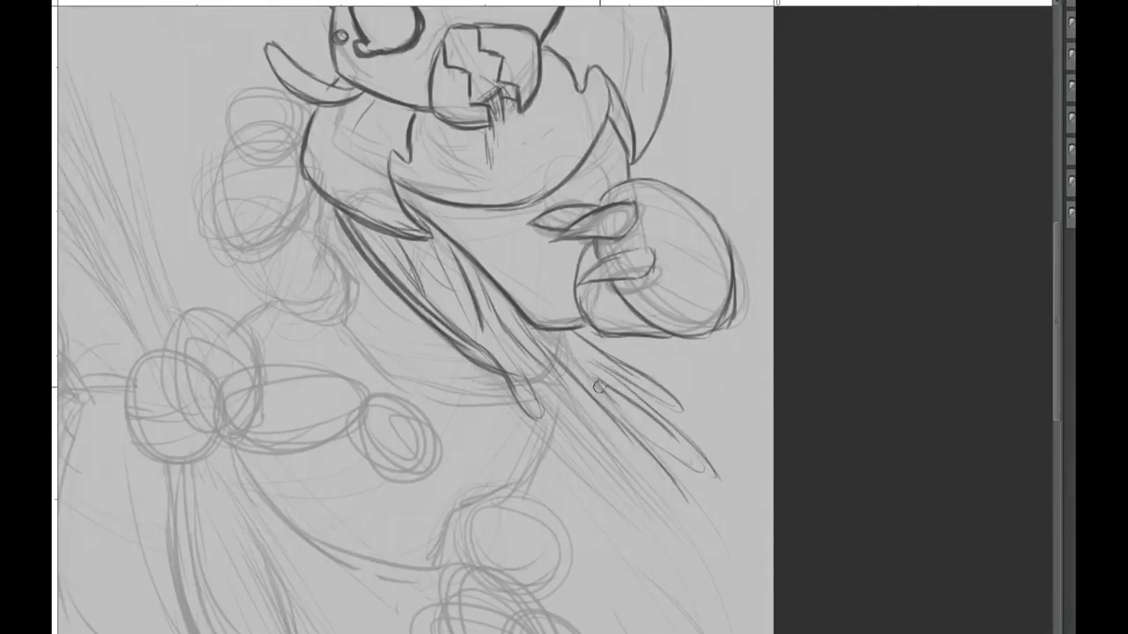
pyautogui.scroll(-3, 599, 388)
pyautogui.moveTo(692, 391); pyautogui.dragTo(752, 539)
pyautogui.moveTo(557, 301); pyautogui.dragTo(652, 467)
pyautogui.moveTo(590, 335); pyautogui.dragTo(638, 439)
pyautogui.moveTo(575, 312); pyautogui.dragTo(608, 391)
pyautogui.moveTo(616, 358); pyautogui.dragTo(685, 467)
pyautogui.scroll(-3, 608, 264)
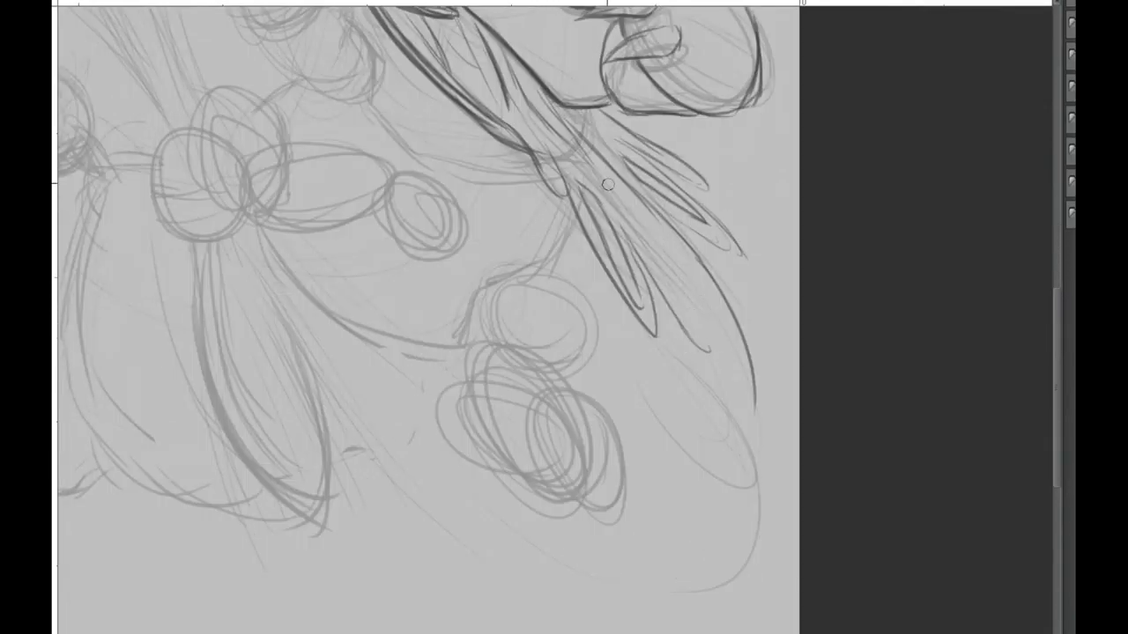
# Finish the longest splash streak with a curled tip and add loose droplets around the splash
pyautogui.scroll(1, 608, 184)
pyautogui.moveTo(773, 424)
pyautogui.mouseDown()
pyautogui.moveTo(728, 430)
pyautogui.moveTo(754, 362)
pyautogui.mouseUp()
pyautogui.scroll(1, 766, 378)
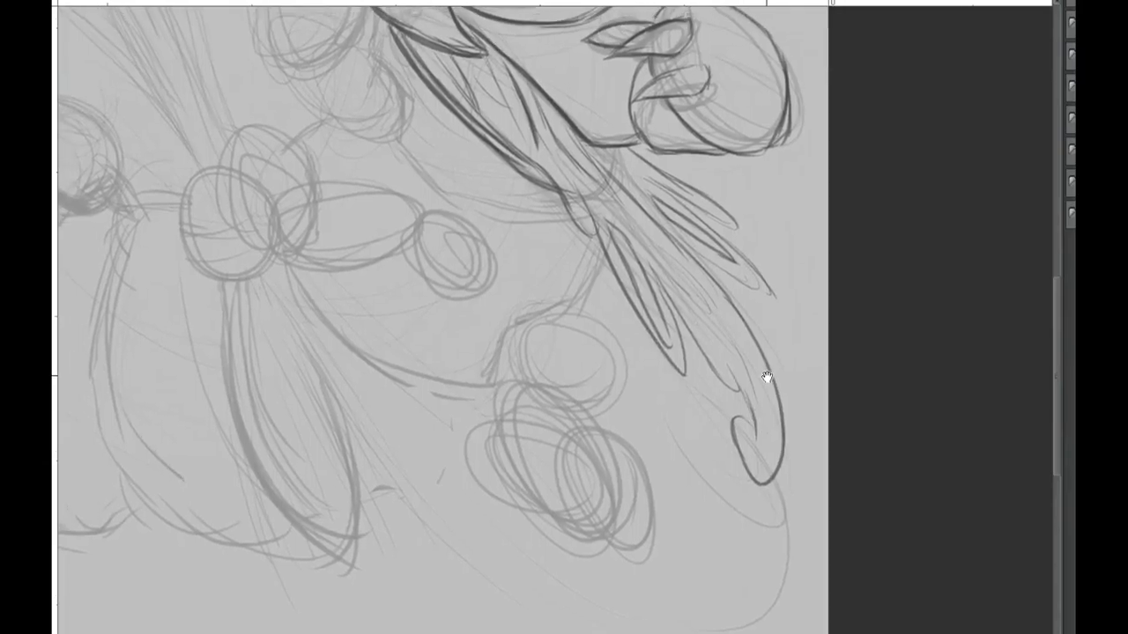
pyautogui.scroll(-3, 793, 352)
pyautogui.moveTo(876, 357); pyautogui.dragTo(841, 440)
pyautogui.scroll(3, 845, 370)
pyautogui.moveTo(853, 255); pyautogui.dragTo(889, 290)
pyautogui.scroll(5, 743, 230)
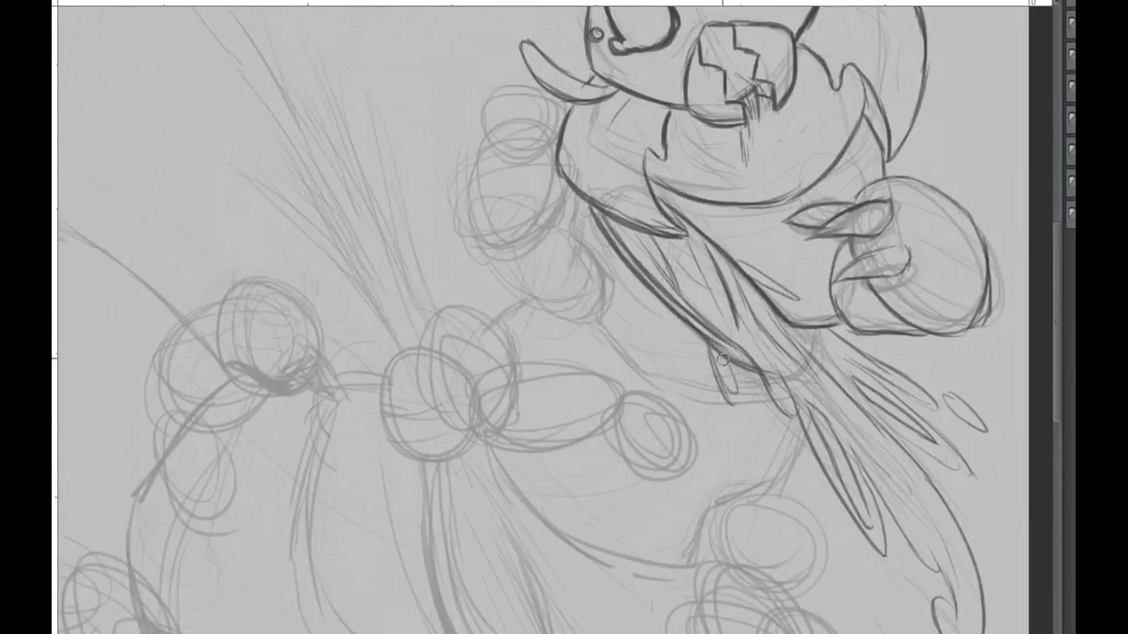
# Outline the other raised arm with its clawed paw, and select the paw to transform it
pyautogui.hscroll(-3, 662, 335)
pyautogui.hscroll(3, 588, 278)
pyautogui.press(']')
pyautogui.moveTo(528, 268)
pyautogui.mouseDown()
pyautogui.moveTo(542, 405)
pyautogui.moveTo(608, 414)
pyautogui.moveTo(630, 463)
pyautogui.mouseUp()
pyautogui.scroll(-3, 628, 448)
pyautogui.hscroll(1, 628, 448)
pyautogui.scroll(3, 628, 448)
pyautogui.hscroll(2, 628, 449)
pyautogui.moveTo(410, 227); pyautogui.dragTo(406, 379)
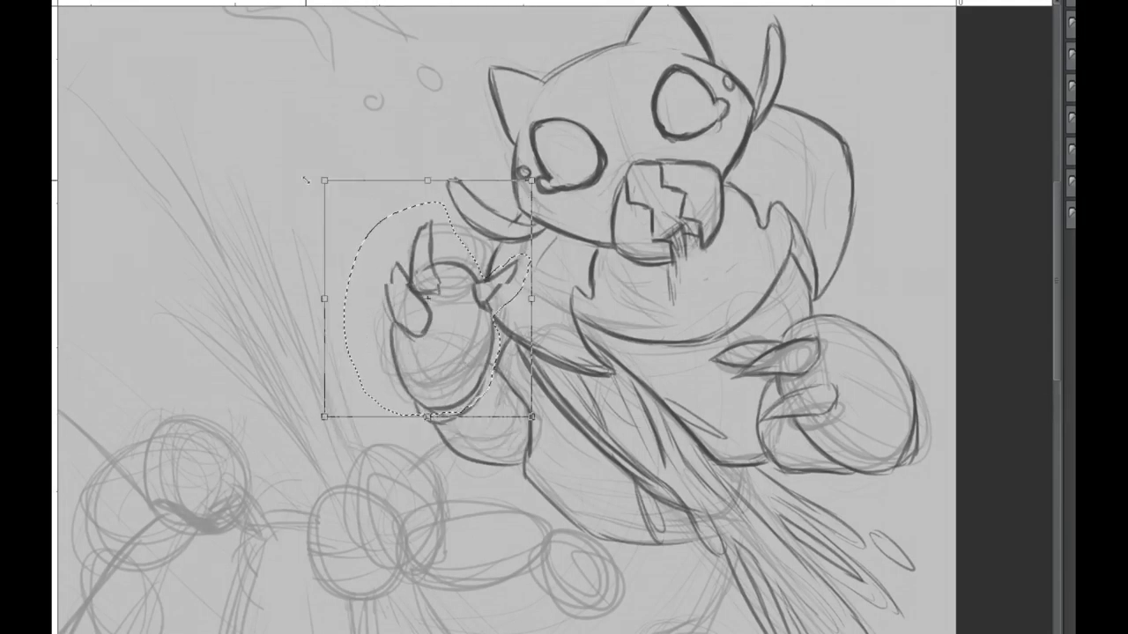
# Outline the lower torso with its shoulder line, stepped front edge and long curved underside
pyautogui.scroll(-3, 426, 375)
pyautogui.hscroll(-1, 426, 374)
pyautogui.moveTo(558, 204); pyautogui.dragTo(530, 215)
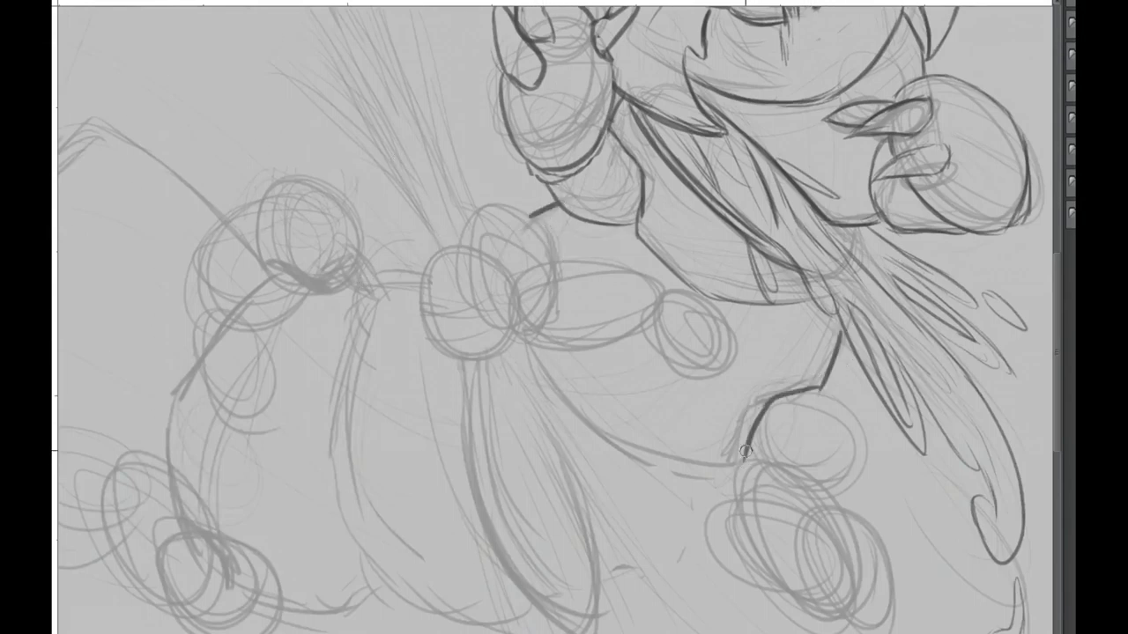
pyautogui.moveTo(842, 330); pyautogui.dragTo(745, 462)
pyautogui.moveTo(524, 336); pyautogui.dragTo(740, 463)
# Sketch trial splash streaks below the torso's curved underside and undo the last strokes
pyautogui.scroll(-3, 485, 396)
pyautogui.moveTo(625, 406); pyautogui.dragTo(674, 489)
pyautogui.moveTo(588, 319); pyautogui.dragTo(557, 450)
pyautogui.moveTo(515, 374); pyautogui.dragTo(548, 332)
pyautogui.moveTo(540, 349)
pyautogui.mouseDown()
pyautogui.moveTo(547, 414)
pyautogui.moveTo(557, 296)
pyautogui.mouseUp()
pyautogui.hotkey('ctrl', 'z')
pyautogui.hotkey('ctrl', 'z')
pyautogui.hotkey('ctrl', 'z')
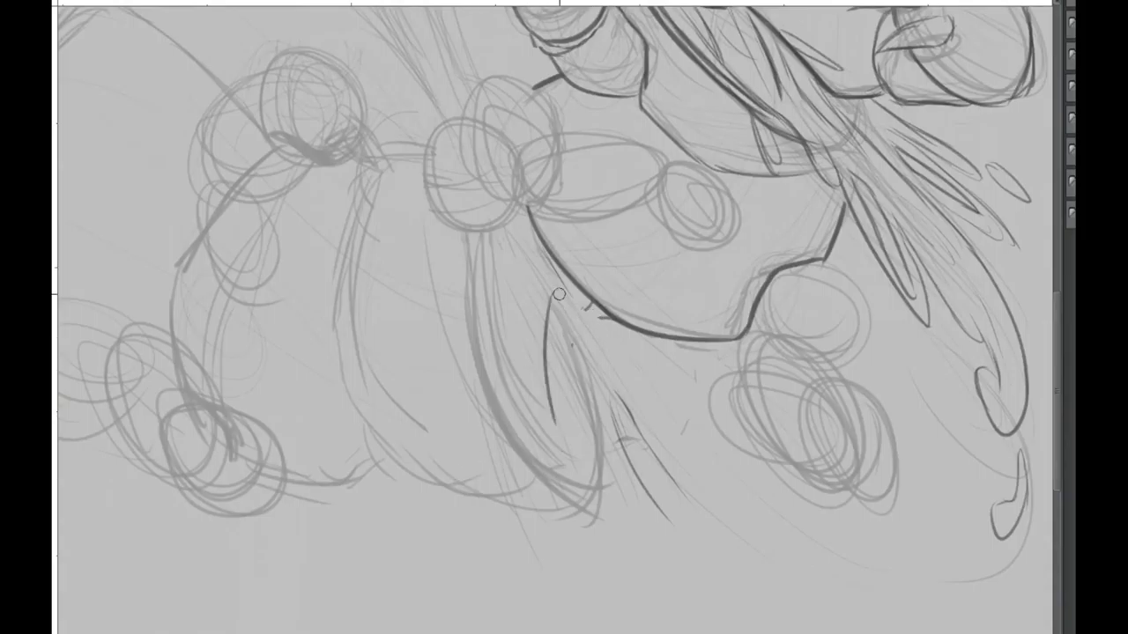
# Outline the torn end of the body segment below the torso with ragged strands and a thick curled lower rim
pyautogui.moveTo(506, 234); pyautogui.dragTo(562, 290)
pyautogui.moveTo(548, 300); pyautogui.dragTo(526, 396)
pyautogui.moveTo(535, 352)
pyautogui.mouseDown()
pyautogui.moveTo(542, 401)
pyautogui.moveTo(588, 329)
pyautogui.mouseUp()
pyautogui.moveTo(456, 227); pyautogui.dragTo(495, 271)
pyautogui.moveTo(621, 474); pyautogui.dragTo(516, 450)
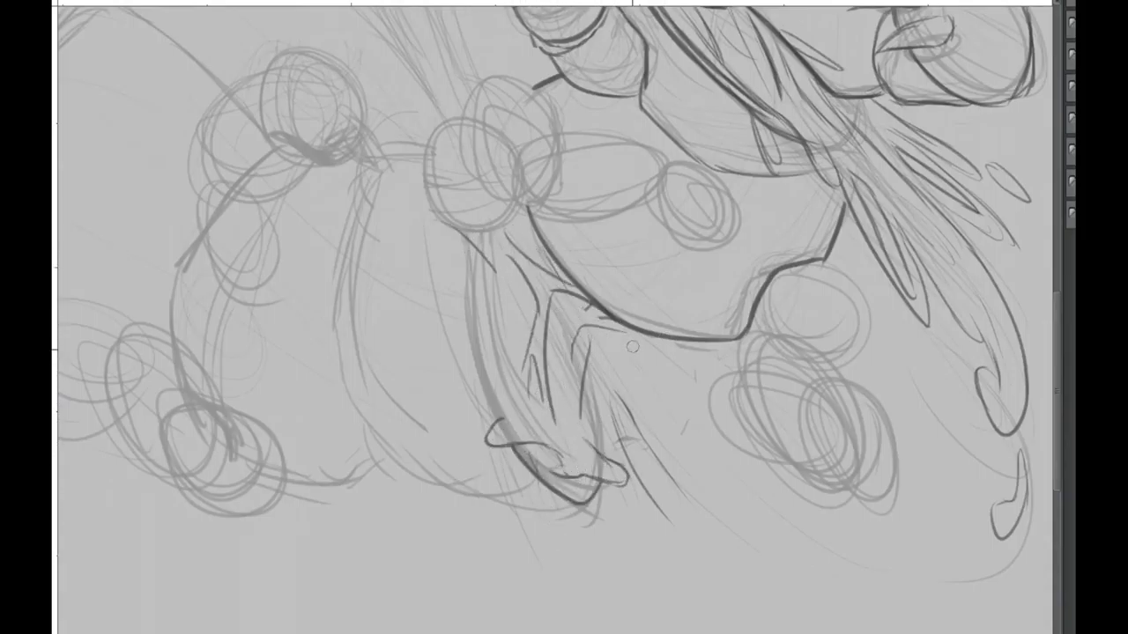
# Fill the torn opening below the torso with more jagged strands and darken its outer edges
pyautogui.moveTo(590, 460); pyautogui.dragTo(587, 363)
pyautogui.moveTo(554, 214); pyautogui.dragTo(572, 332)
pyautogui.moveTo(483, 365)
pyautogui.mouseDown()
pyautogui.moveTo(504, 532)
pyautogui.moveTo(518, 539)
pyautogui.moveTo(438, 539)
pyautogui.mouseUp()
pyautogui.moveTo(495, 433); pyautogui.dragTo(483, 493)
pyautogui.moveTo(511, 435); pyautogui.dragTo(498, 476)
pyautogui.moveTo(458, 340); pyautogui.dragTo(439, 484)
pyautogui.moveTo(568, 457); pyautogui.dragTo(557, 398)
pyautogui.moveTo(603, 434); pyautogui.dragTo(627, 436)
pyautogui.moveTo(627, 436); pyautogui.dragTo(605, 445)
# Outline the clawed foot below the torso's stepped edge and add hanging drips under the belly
pyautogui.moveTo(730, 357); pyautogui.dragTo(730, 448)
pyautogui.moveTo(631, 458); pyautogui.dragTo(658, 531)
pyautogui.moveTo(704, 418); pyautogui.dragTo(692, 515)
pyautogui.moveTo(759, 446); pyautogui.dragTo(712, 540)
pyautogui.moveTo(756, 529); pyautogui.dragTo(724, 596)
pyautogui.moveTo(631, 481); pyautogui.dragTo(705, 596)
pyautogui.moveTo(721, 469); pyautogui.dragTo(728, 474)
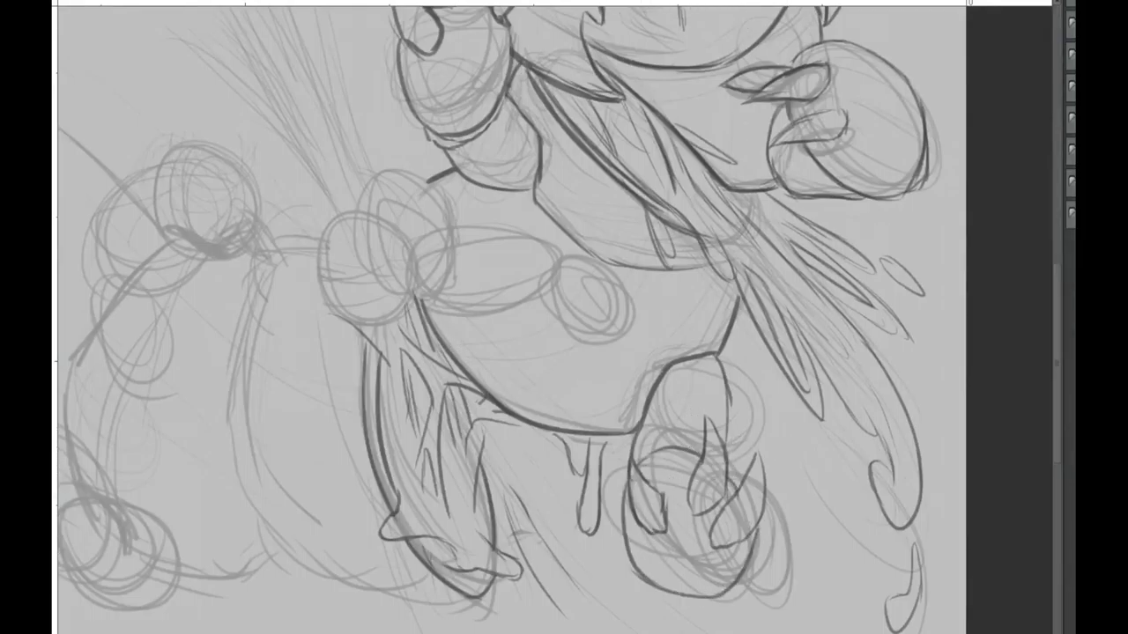
# Outline the oval paw overlapping the torso's lower edge with two pointed claws and its upper limb curve
pyautogui.moveTo(405, 300); pyautogui.dragTo(480, 361)
pyautogui.moveTo(502, 243); pyautogui.dragTo(430, 364)
pyautogui.hotkey('ctrl', 'z')
pyautogui.moveTo(462, 268)
pyautogui.mouseDown()
pyautogui.moveTo(533, 391)
pyautogui.moveTo(470, 377)
pyautogui.mouseUp()
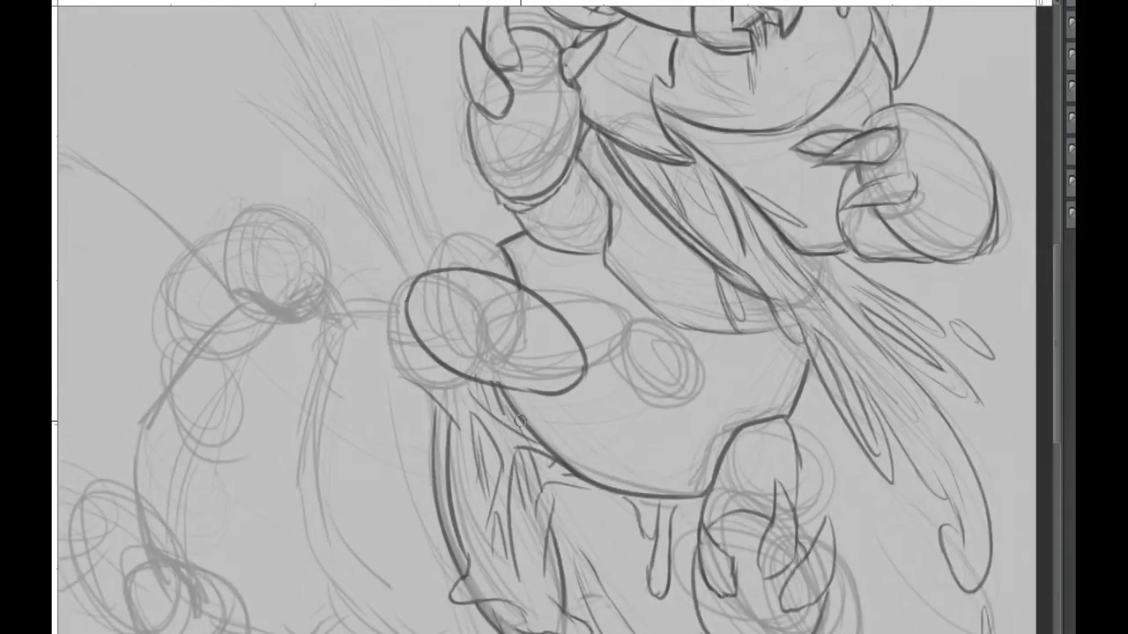
pyautogui.moveTo(506, 250); pyautogui.dragTo(406, 298)
pyautogui.moveTo(568, 353); pyautogui.dragTo(636, 413)
pyautogui.moveTo(534, 383); pyautogui.dragTo(596, 435)
pyautogui.moveTo(572, 348); pyautogui.dragTo(617, 388)
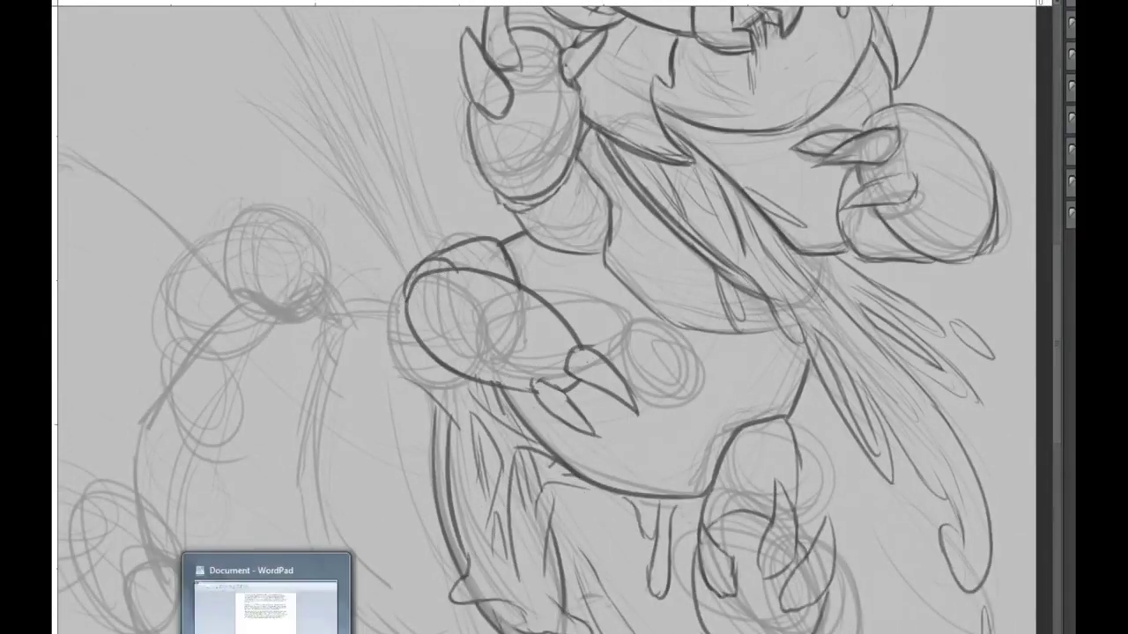
pyautogui.moveTo(401, 377); pyautogui.dragTo(445, 330)
# Outline the upward splash between the body halves with long streaks, rounded blobs and a curled tip
pyautogui.scroll(5, 493, 335)
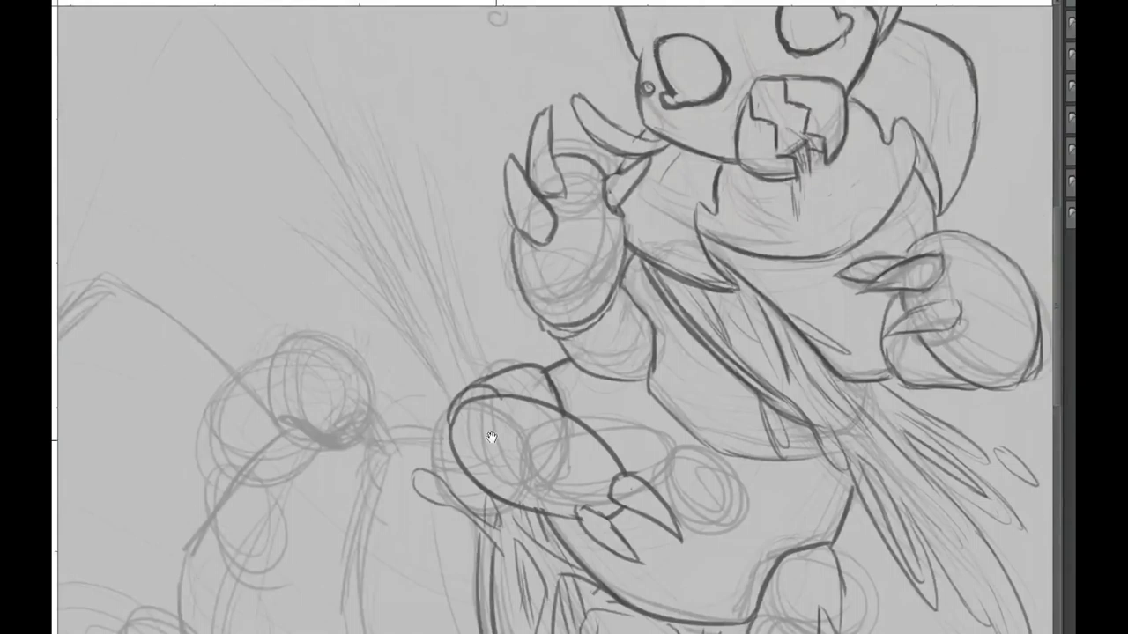
pyautogui.moveTo(457, 230); pyautogui.dragTo(519, 108)
pyautogui.moveTo(533, 163); pyautogui.dragTo(568, 319)
pyautogui.moveTo(345, 39); pyautogui.dragTo(388, 92)
pyautogui.moveTo(280, 74); pyautogui.dragTo(411, 130)
pyautogui.moveTo(506, 207); pyautogui.dragTo(578, 398)
pyautogui.moveTo(487, 180)
pyautogui.mouseDown()
pyautogui.moveTo(508, 269)
pyautogui.moveTo(414, 254)
pyautogui.moveTo(574, 431)
pyautogui.mouseUp()
pyautogui.moveTo(493, 176); pyautogui.dragTo(449, 256)
pyautogui.moveTo(374, 123); pyautogui.dragTo(445, 176)
# Outline the curved body segment behind the torn opening
pyautogui.moveTo(524, 342)
pyautogui.mouseDown()
pyautogui.moveTo(520, 210)
pyautogui.moveTo(605, 430)
pyautogui.moveTo(546, 352)
pyautogui.moveTo(528, 493)
pyautogui.mouseUp()
pyautogui.scroll(-3, 529, 493)
pyautogui.scroll(2, 520, 334)
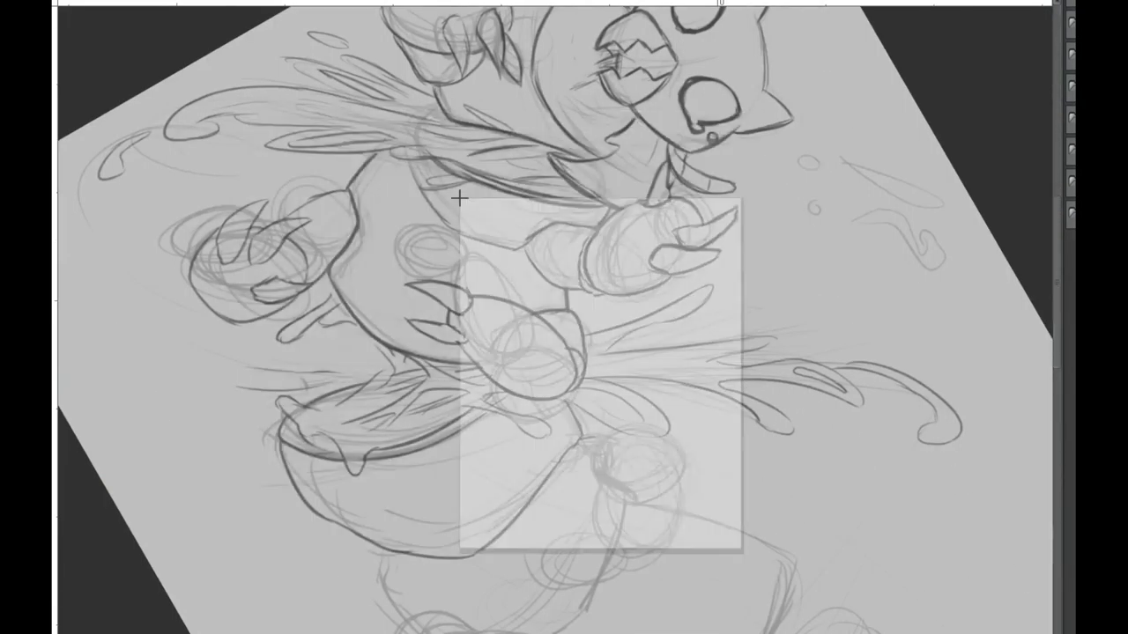
pyautogui.hotkey('alt', 'Tab')
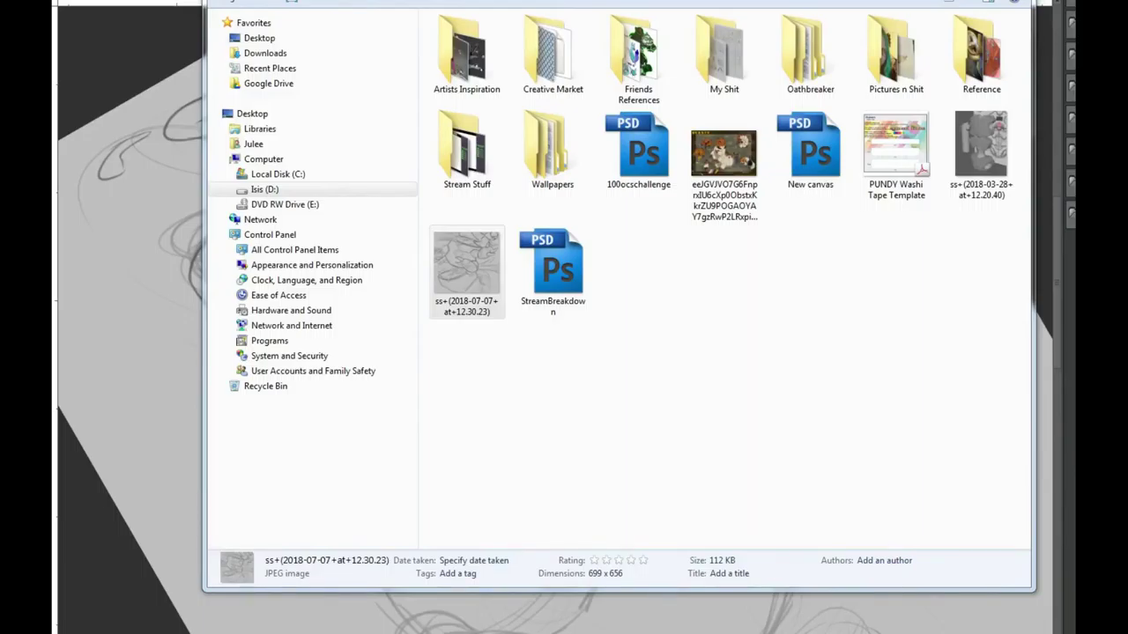
pyautogui.hotkey('alt', 'Tab')
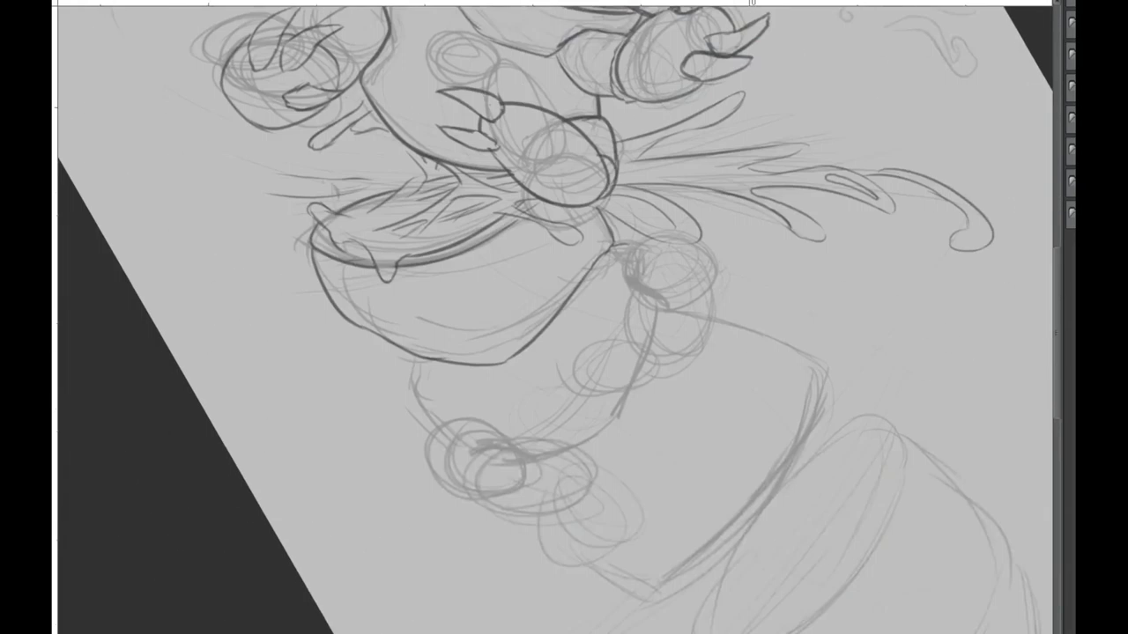
# Outline the upper limb of the middle body section as an oval paw with pointed claws
pyautogui.scroll(2, 564, 317)
pyautogui.moveTo(621, 275)
pyautogui.mouseDown()
pyautogui.moveTo(539, 424)
pyautogui.moveTo(608, 425)
pyautogui.moveTo(528, 502)
pyautogui.mouseUp()
pyautogui.moveTo(621, 414); pyautogui.dragTo(579, 511)
pyautogui.moveTo(534, 393); pyautogui.dragTo(485, 476)
pyautogui.hotkey('ctrl', 'z')
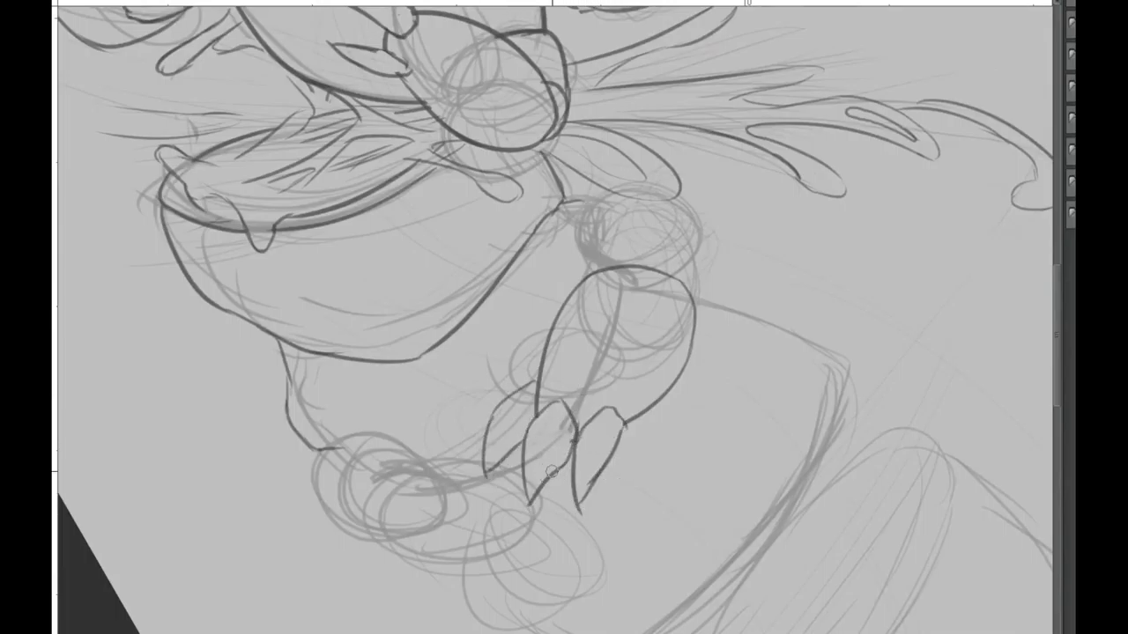
pyautogui.moveTo(531, 301); pyautogui.dragTo(496, 354)
# Outline the lower clawed paw of the middle section and the looping drips hanging from the rear segment's open end
pyautogui.moveTo(551, 264)
pyautogui.mouseDown()
pyautogui.moveTo(591, 255)
pyautogui.moveTo(593, 321)
pyautogui.moveTo(496, 281)
pyautogui.moveTo(354, 628)
pyautogui.mouseUp()
pyautogui.moveTo(354, 627); pyautogui.dragTo(503, 528)
pyautogui.moveTo(606, 327); pyautogui.dragTo(480, 630)
pyautogui.moveTo(581, 352); pyautogui.dragTo(480, 572)
pyautogui.moveTo(498, 499); pyautogui.dragTo(431, 630)
pyautogui.moveTo(484, 335); pyautogui.dragTo(383, 563)
pyautogui.moveTo(476, 414); pyautogui.dragTo(527, 228)
pyautogui.moveTo(529, 189)
pyautogui.mouseDown()
pyautogui.moveTo(465, 534)
pyautogui.moveTo(485, 475)
pyautogui.mouseUp()
pyautogui.moveTo(445, 524); pyautogui.dragTo(521, 238)
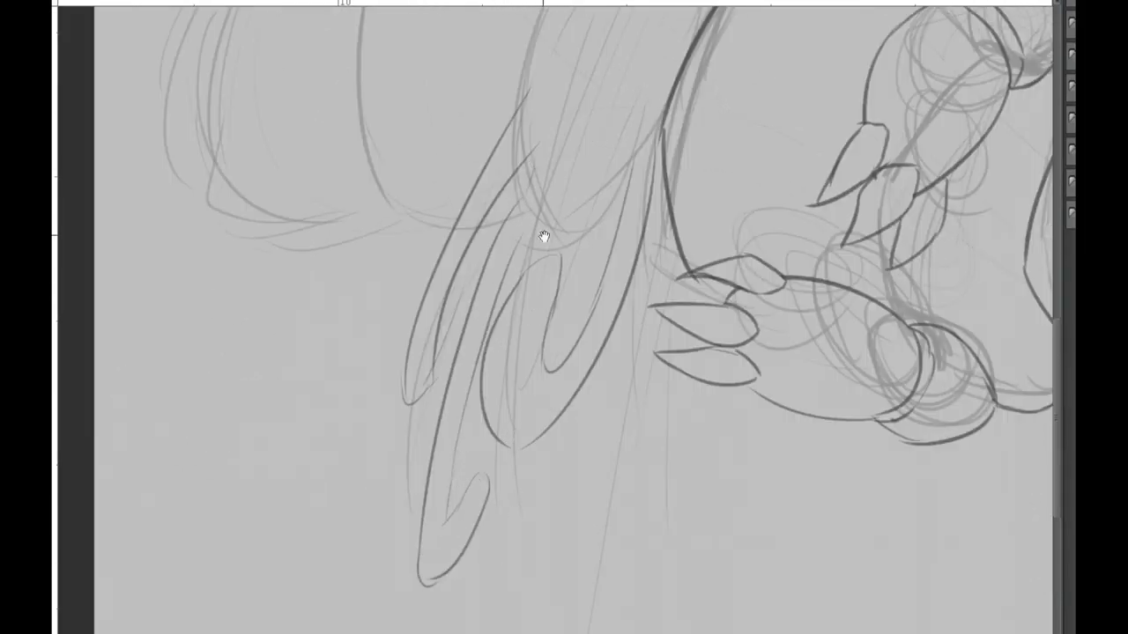
# Outline the rounded rear body segments with their dividing line and outer curve
pyautogui.scroll(-2, 543, 236)
pyautogui.scroll(2, 552, 312)
pyautogui.scroll(-4, 526, 327)
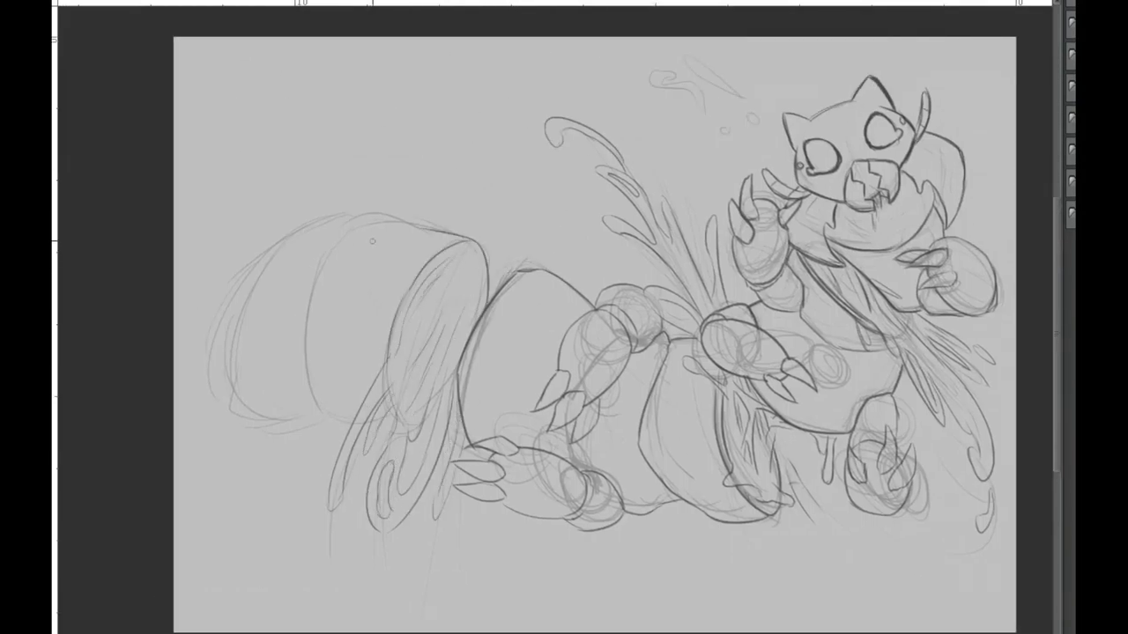
pyautogui.moveTo(311, 390); pyautogui.dragTo(344, 423)
pyautogui.moveTo(366, 231); pyautogui.dragTo(204, 375)
# Mirror the canvas view and add spikes along the creature's back and curled strands at the rear segment's torn end
pyautogui.press('m')
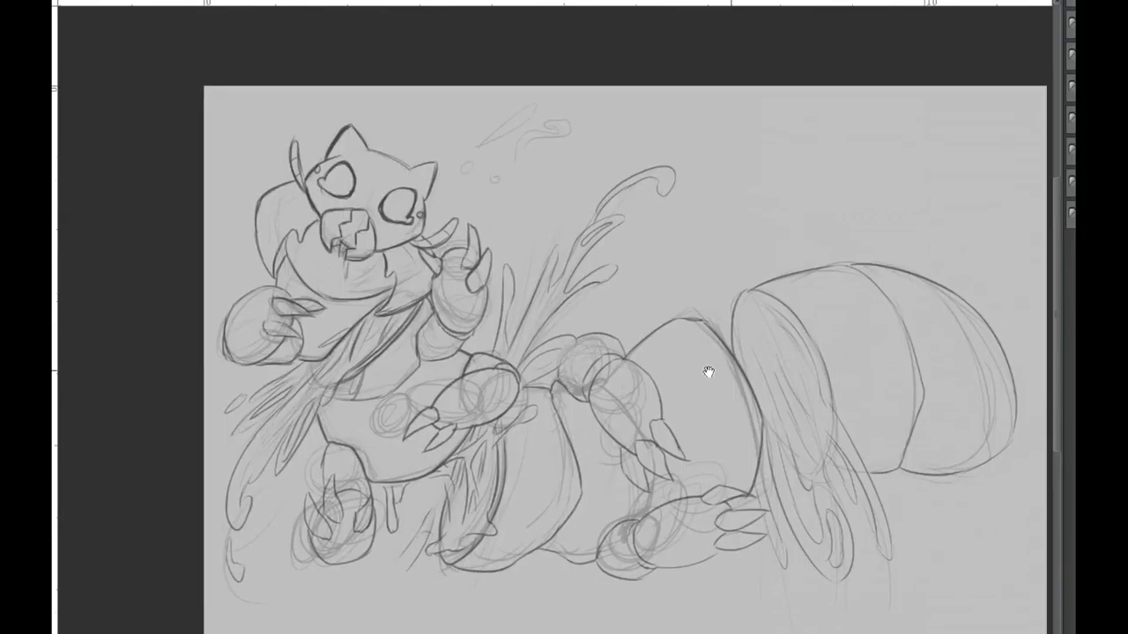
pyautogui.moveTo(1071, 287); pyautogui.dragTo(839, 275)
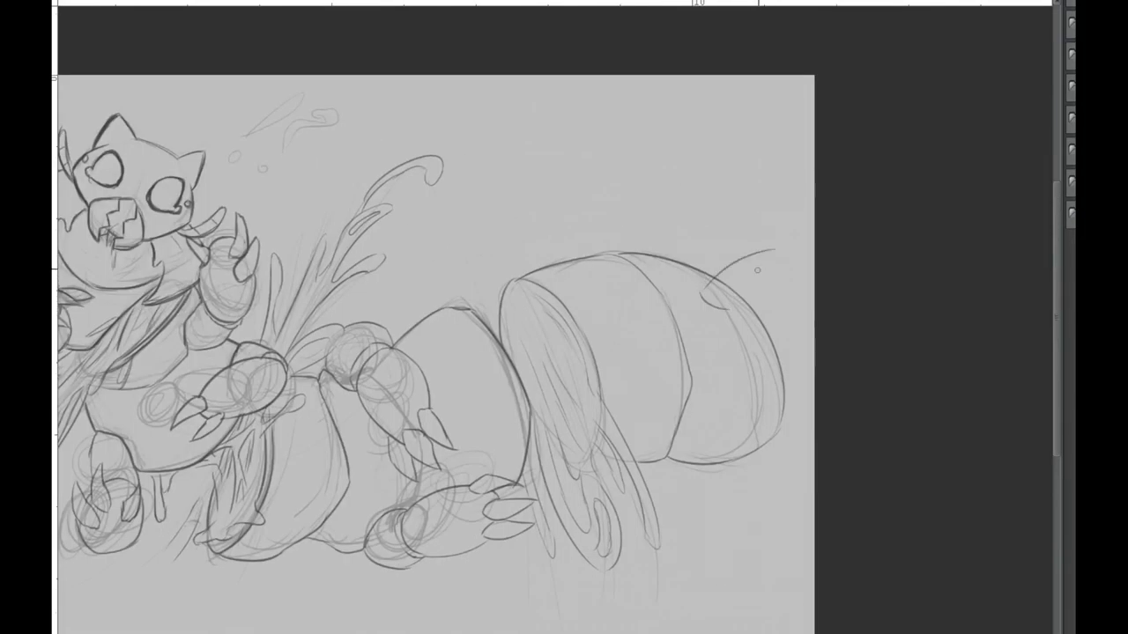
pyautogui.moveTo(759, 250); pyautogui.dragTo(705, 287)
pyautogui.moveTo(773, 252); pyautogui.dragTo(737, 297)
pyautogui.moveTo(622, 273); pyautogui.dragTo(723, 240)
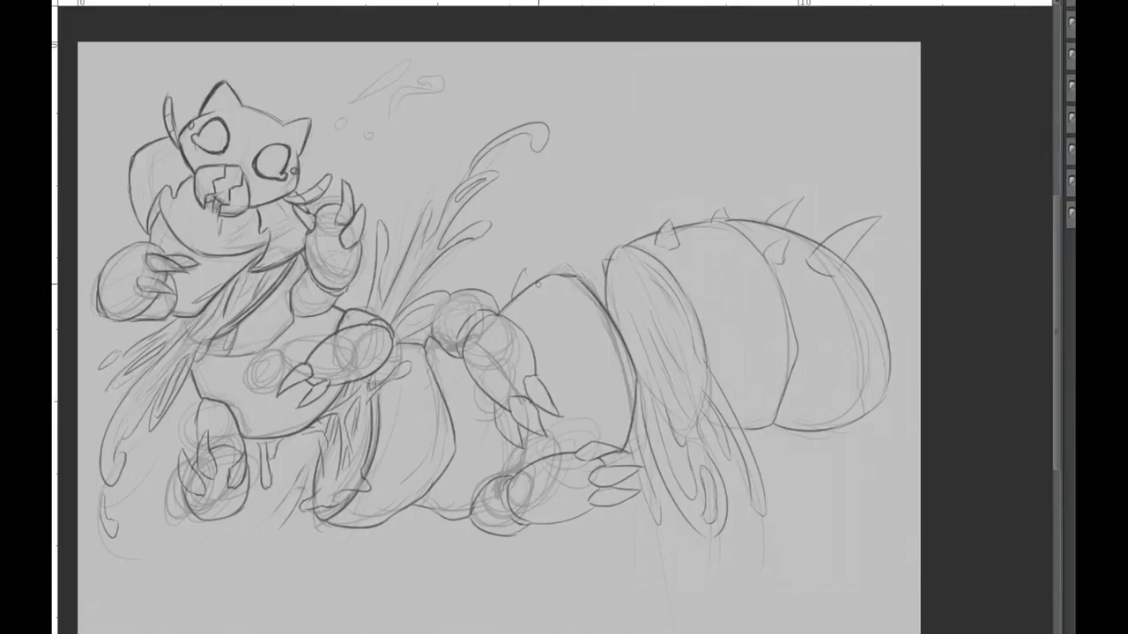
pyautogui.moveTo(660, 269); pyautogui.dragTo(686, 300)
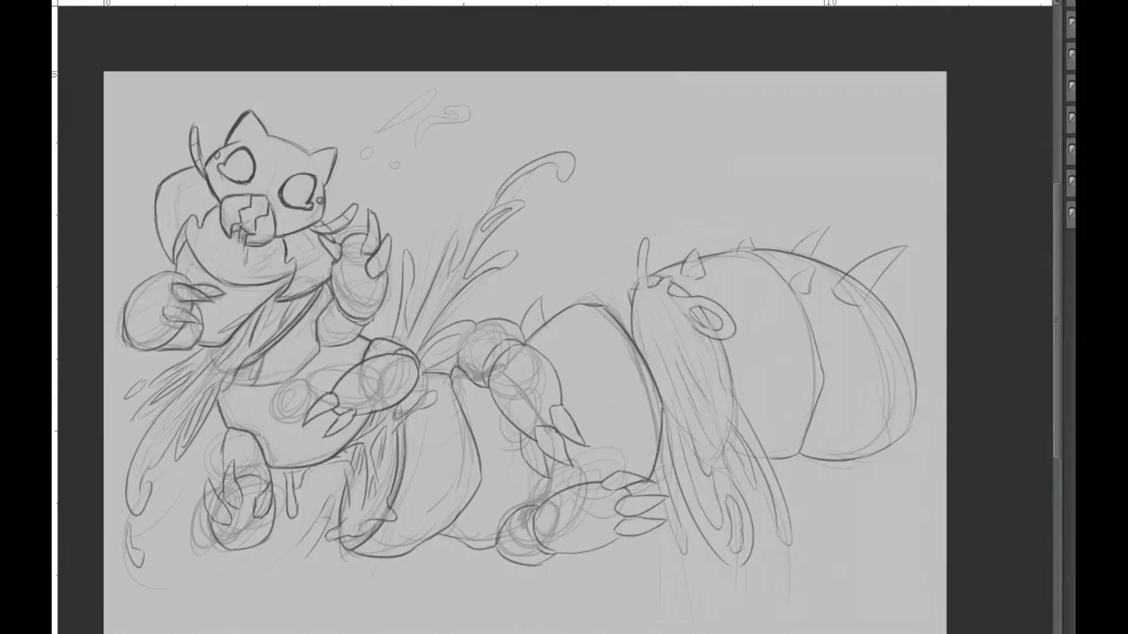
pyautogui.moveTo(564, 317); pyautogui.dragTo(578, 264)
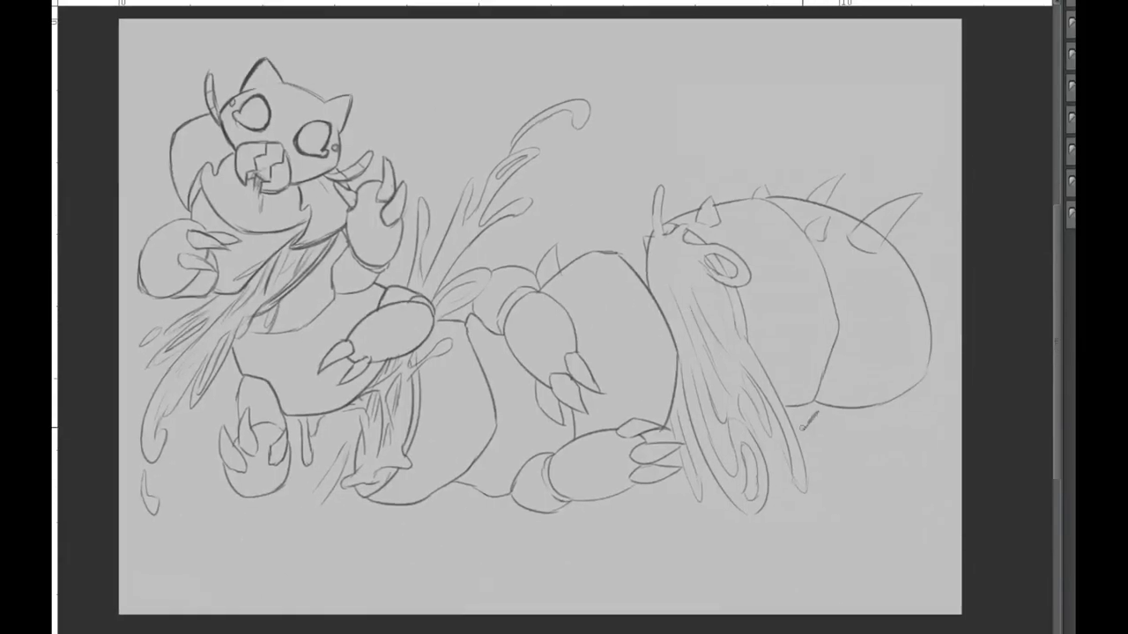
# Sign the drawing below the rear segment with the artist's signature and the year '18
pyautogui.scroll(5, 811, 422)
pyautogui.moveTo(812, 425); pyautogui.dragTo(892, 420)
pyautogui.scroll(-5, 810, 421)
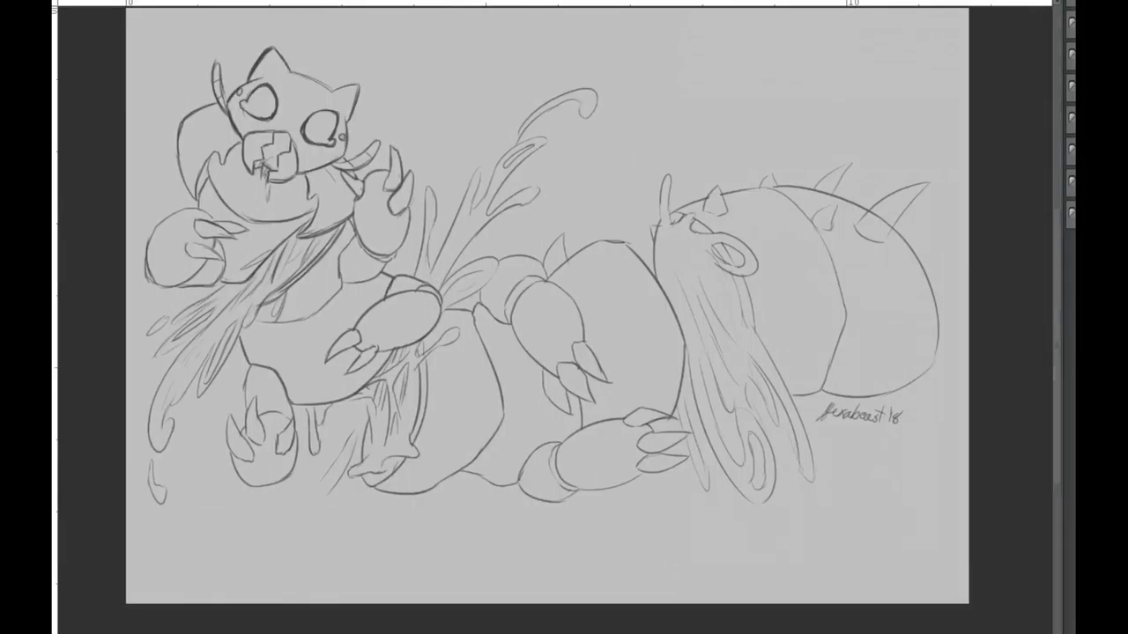
# Airbrush soft ochre and orange tones across the creature and background, and scatter fine speckles over them
pyautogui.moveTo(264, 97); pyautogui.dragTo(793, 396)
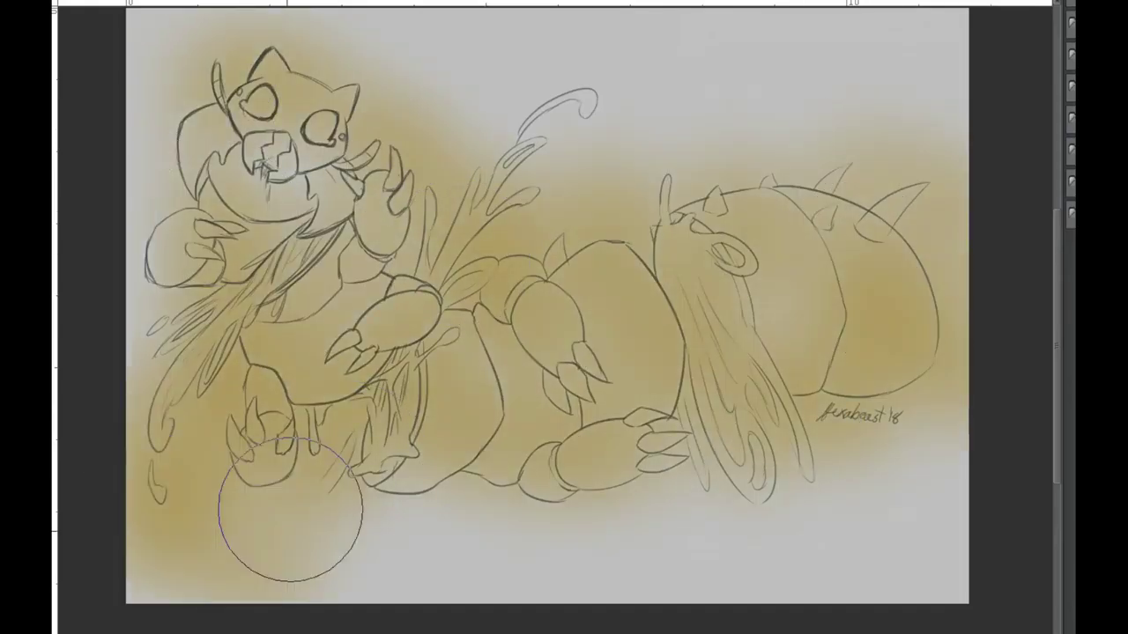
pyautogui.scroll(3, 114, 50)
pyautogui.scroll(-2, 255, 255)
pyautogui.moveTo(256, 255)
pyautogui.mouseDown()
pyautogui.moveTo(775, 396)
pyautogui.moveTo(265, 441)
pyautogui.mouseUp()
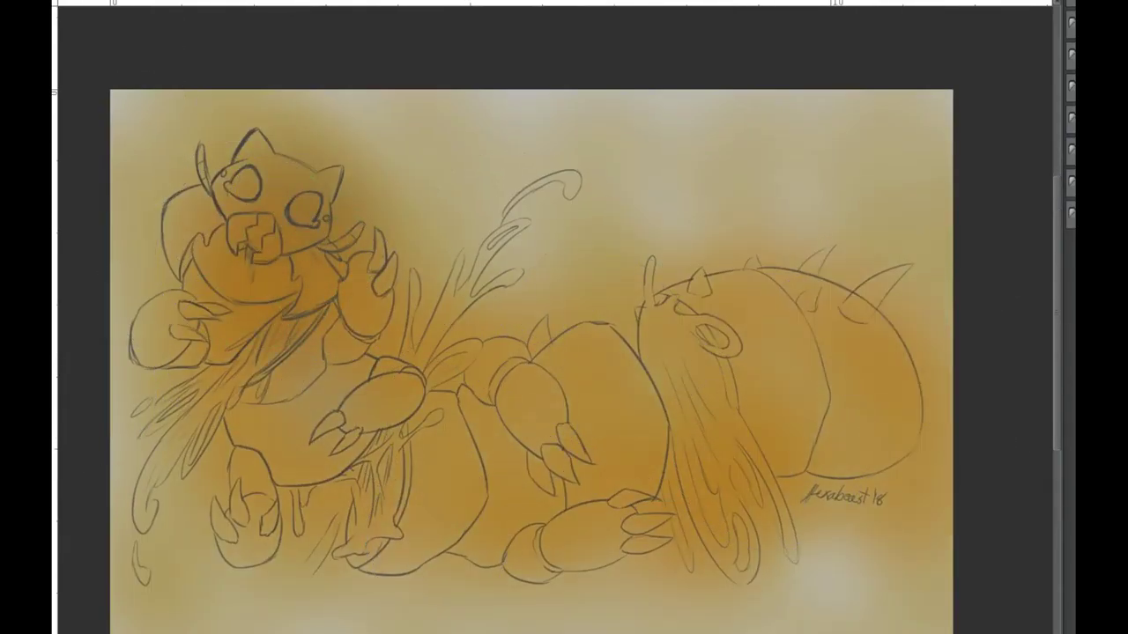
pyautogui.moveTo(100, 53)
pyautogui.mouseDown()
pyautogui.moveTo(828, 370)
pyautogui.moveTo(378, 139)
pyautogui.moveTo(423, 238)
pyautogui.mouseUp()
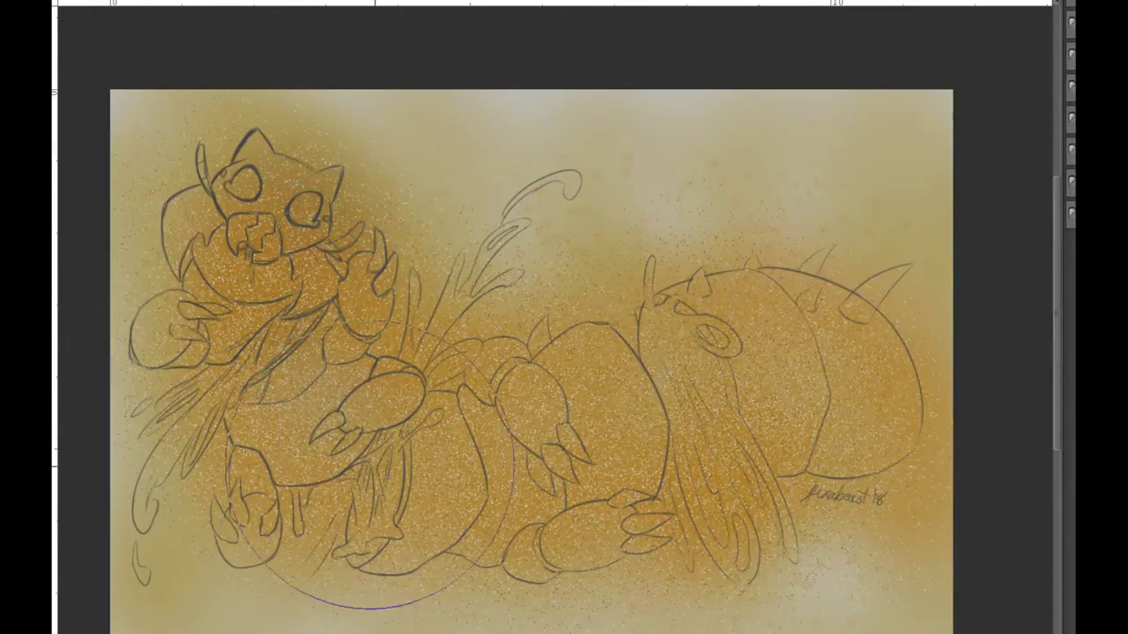
# Soften the background's outer areas with off-white and add faint grey-green shadow streaks around the creature
pyautogui.moveTo(813, 437)
pyautogui.mouseDown()
pyautogui.moveTo(762, 389)
pyautogui.moveTo(1012, 437)
pyautogui.moveTo(879, 369)
pyautogui.mouseUp()
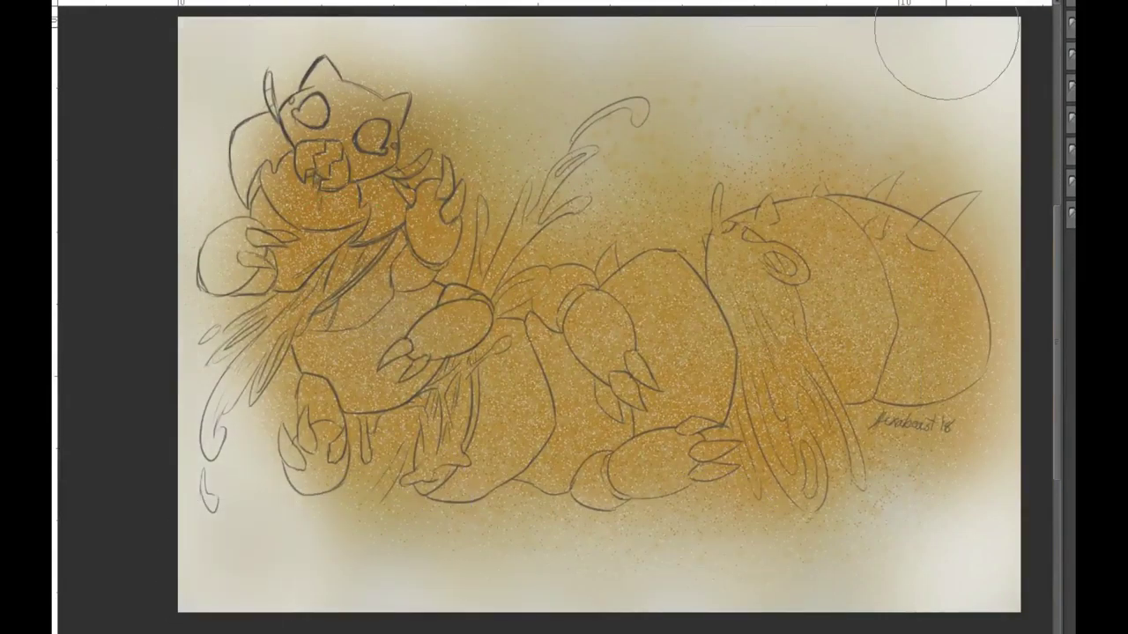
pyautogui.moveTo(491, 50); pyautogui.dragTo(227, 465)
pyautogui.moveTo(383, 507)
pyautogui.mouseDown()
pyautogui.moveTo(504, 270)
pyautogui.moveTo(811, 533)
pyautogui.mouseUp()
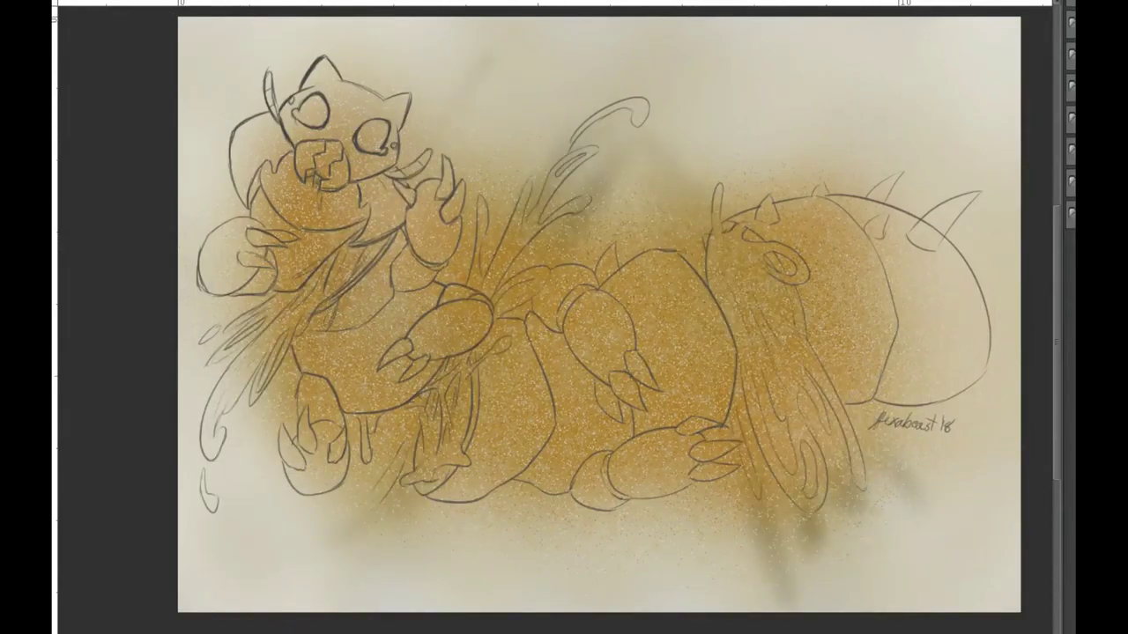
# Paint the body cream, the rear tip dark grey, and the head and mane rust orange
pyautogui.moveTo(308, 202)
pyautogui.mouseDown()
pyautogui.moveTo(247, 265)
pyautogui.moveTo(322, 476)
pyautogui.moveTo(423, 352)
pyautogui.moveTo(499, 461)
pyautogui.moveTo(617, 414)
pyautogui.moveTo(634, 291)
pyautogui.moveTo(884, 244)
pyautogui.moveTo(934, 370)
pyautogui.mouseUp()
pyautogui.moveTo(313, 70)
pyautogui.mouseDown()
pyautogui.moveTo(363, 117)
pyautogui.moveTo(322, 166)
pyautogui.mouseUp()
pyautogui.moveTo(388, 181); pyautogui.dragTo(379, 238)
pyautogui.moveTo(291, 114)
pyautogui.mouseDown()
pyautogui.moveTo(238, 202)
pyautogui.moveTo(295, 238)
pyautogui.mouseUp()
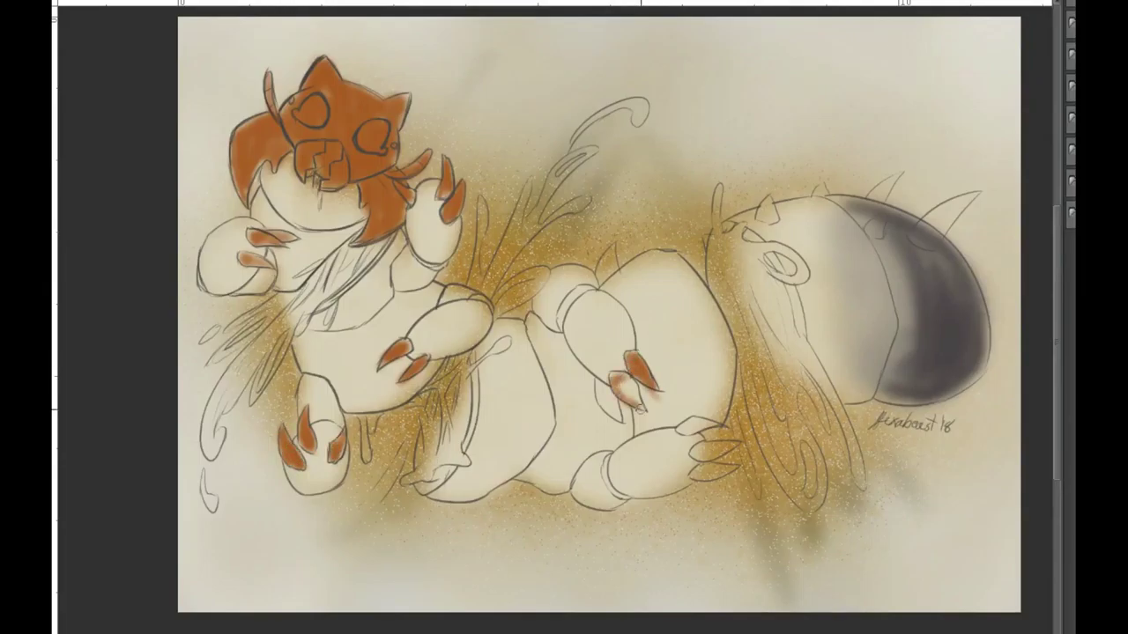
# Paint the remaining claws and all the back spikes rust orange
pyautogui.moveTo(618, 378); pyautogui.dragTo(606, 416)
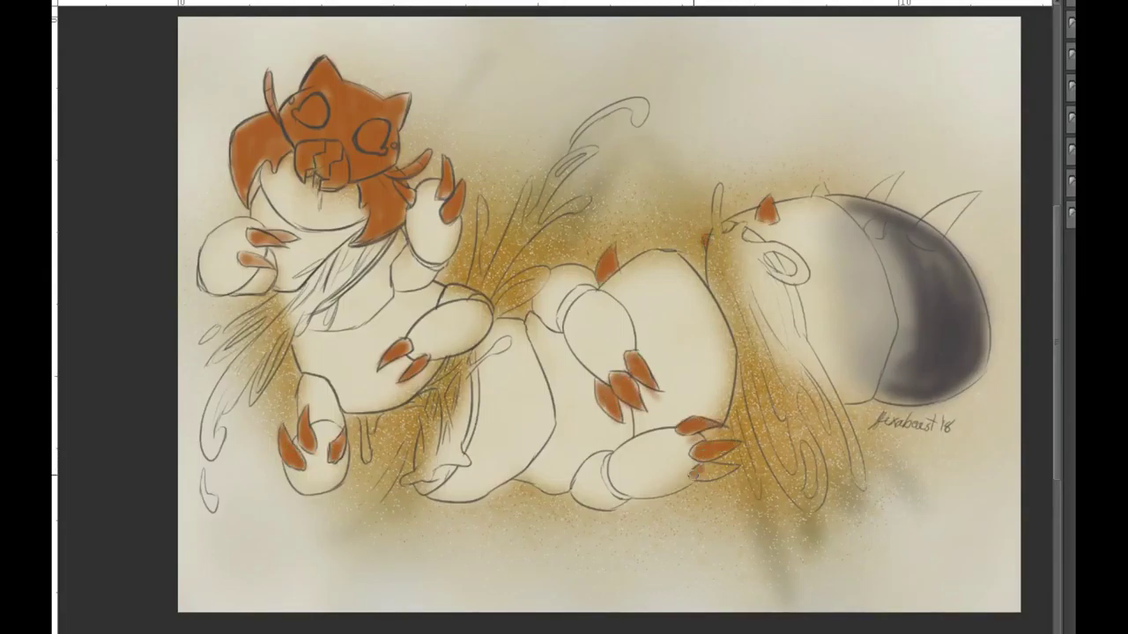
pyautogui.moveTo(828, 189); pyautogui.dragTo(818, 195)
pyautogui.moveTo(899, 173); pyautogui.dragTo(874, 198)
pyautogui.moveTo(977, 192); pyautogui.dragTo(922, 237)
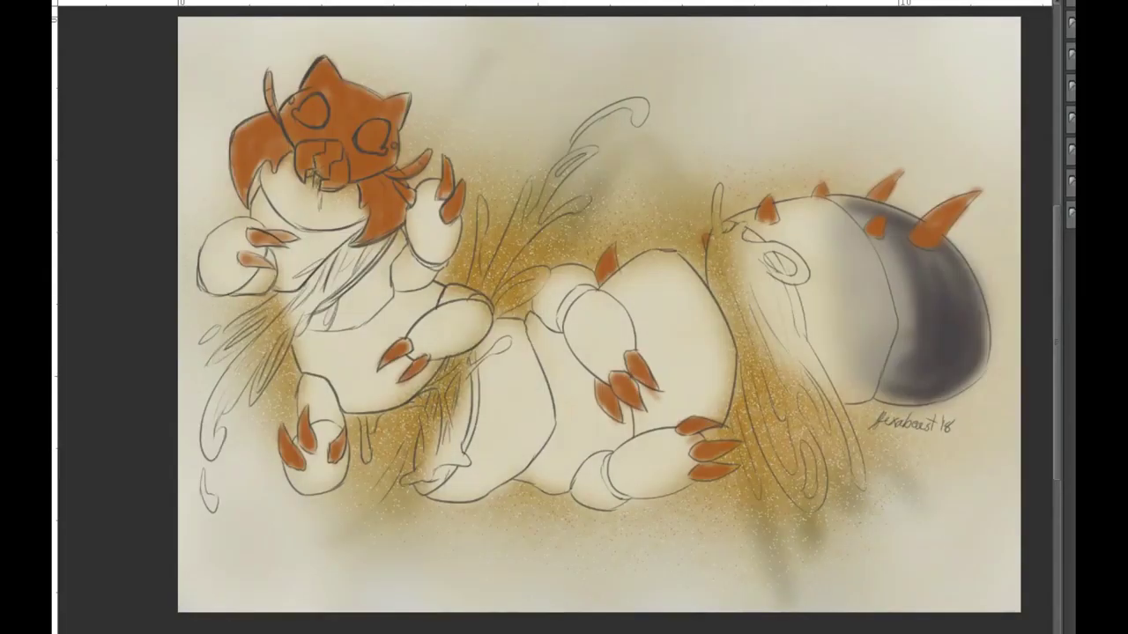
# Darken the tips of the mane, ears, claws and smaller back spikes with blackish brown
pyautogui.moveTo(243, 200); pyautogui.dragTo(256, 145)
pyautogui.moveTo(405, 216); pyautogui.dragTo(357, 245)
pyautogui.moveTo(304, 84); pyautogui.dragTo(325, 60)
pyautogui.moveTo(410, 92); pyautogui.dragTo(392, 123)
pyautogui.moveTo(458, 155); pyautogui.dragTo(444, 213)
pyautogui.moveTo(242, 206); pyautogui.dragTo(248, 215)
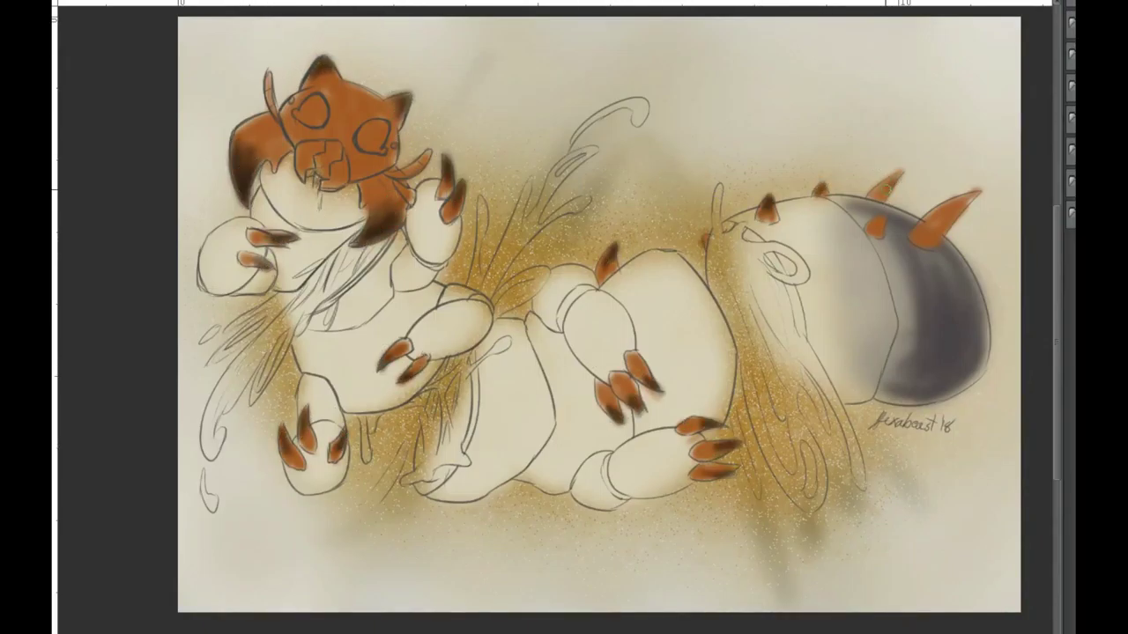
# Paint the torn end and hanging drips of the rear segment in dark blackish brown
pyautogui.moveTo(715, 185); pyautogui.dragTo(734, 269)
pyautogui.moveTo(712, 207); pyautogui.dragTo(768, 384)
pyautogui.moveTo(749, 335)
pyautogui.mouseDown()
pyautogui.moveTo(797, 489)
pyautogui.moveTo(821, 511)
pyautogui.mouseUp()
pyautogui.moveTo(765, 292); pyautogui.dragTo(828, 441)
pyautogui.moveTo(749, 244); pyautogui.dragTo(850, 484)
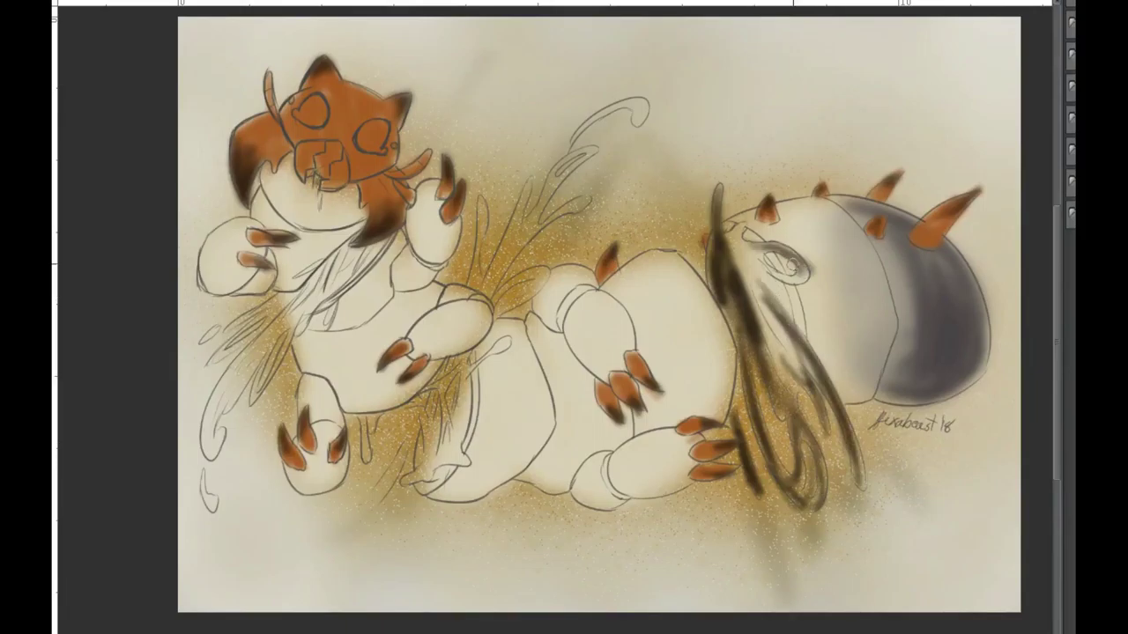
pyautogui.moveTo(729, 228); pyautogui.dragTo(797, 399)
# Paint the torso's splashes, the middle section's torn opening and the upward splash streaks in blackish brown
pyautogui.moveTo(463, 368); pyautogui.dragTo(421, 480)
pyautogui.moveTo(414, 414); pyautogui.dragTo(370, 498)
pyautogui.moveTo(509, 339); pyautogui.dragTo(436, 384)
pyautogui.moveTo(542, 269); pyautogui.dragTo(498, 317)
pyautogui.moveTo(480, 229)
pyautogui.mouseDown()
pyautogui.moveTo(468, 289)
pyautogui.moveTo(529, 180)
pyautogui.mouseUp()
pyautogui.moveTo(507, 264); pyautogui.dragTo(590, 176)
pyautogui.moveTo(555, 211); pyautogui.dragTo(643, 101)
pyautogui.moveTo(381, 243); pyautogui.dragTo(295, 308)
pyautogui.moveTo(353, 265); pyautogui.dragTo(205, 427)
pyautogui.moveTo(260, 366)
pyautogui.mouseDown()
pyautogui.moveTo(201, 458)
pyautogui.moveTo(208, 513)
pyautogui.mouseUp()
pyautogui.moveTo(383, 237); pyautogui.dragTo(304, 286)
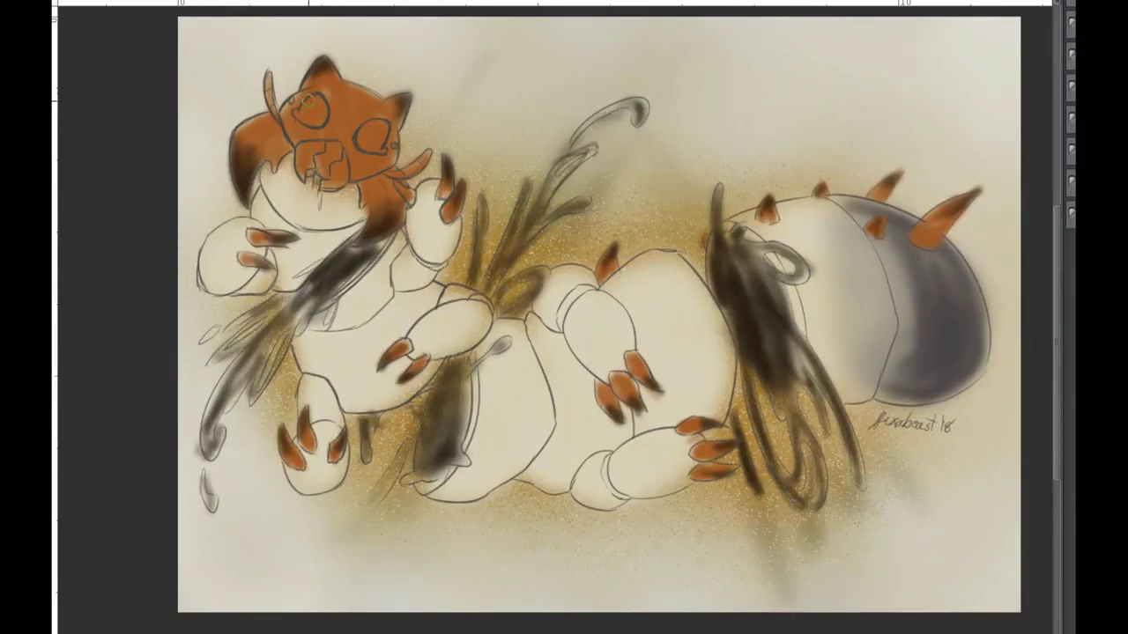
# Fill both eyes with bright yellow-orange
pyautogui.moveTo(306, 102); pyautogui.dragTo(318, 128)
pyautogui.moveTo(363, 125); pyautogui.dragTo(379, 154)
pyautogui.click(370, 134)
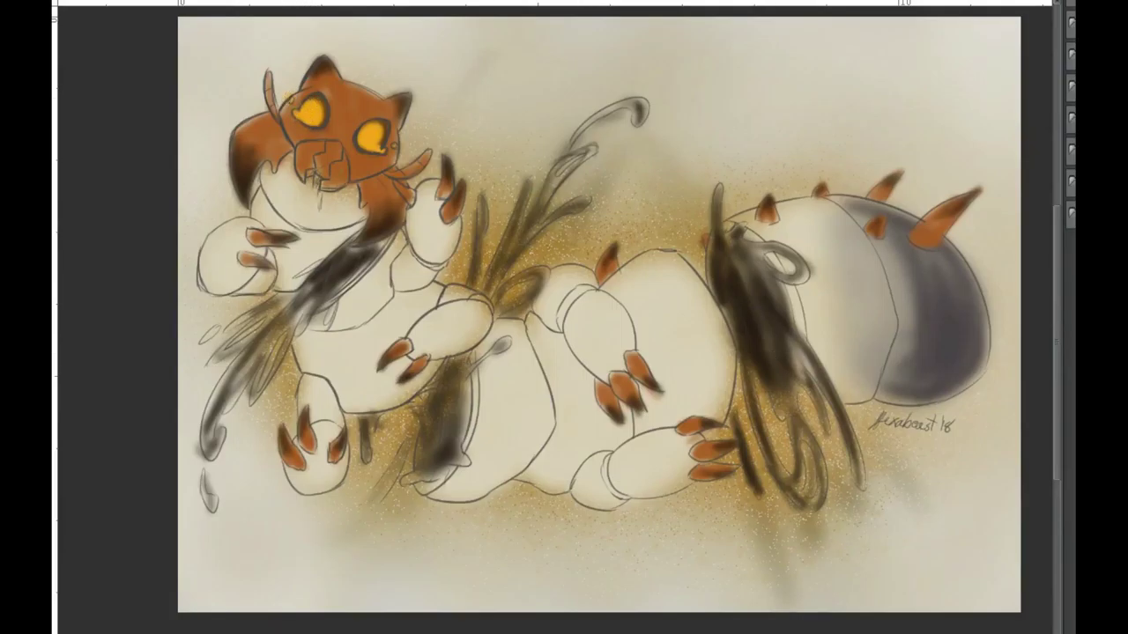
# Shade the undersides of the torso, foot and middle section with soft lilac and reddish tones
pyautogui.moveTo(291, 282); pyautogui.dragTo(352, 423)
pyautogui.moveTo(440, 441); pyautogui.dragTo(519, 502)
pyautogui.moveTo(414, 406); pyautogui.dragTo(617, 529)
pyautogui.moveTo(546, 335); pyautogui.dragTo(749, 476)
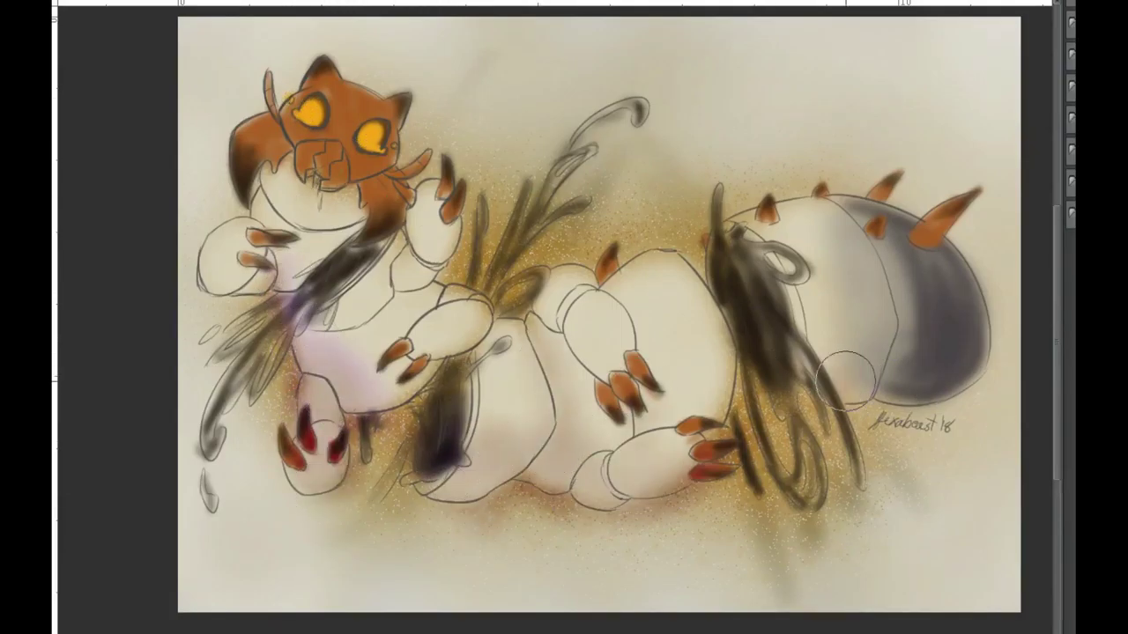
# Deepen the shadows with dark purple on the rear tip and drips, and red around the claws and lower body
pyautogui.moveTo(881, 238); pyautogui.dragTo(951, 405)
pyautogui.moveTo(617, 352); pyautogui.dragTo(837, 423)
pyautogui.moveTo(475, 318); pyautogui.dragTo(352, 388)
pyautogui.moveTo(265, 291)
pyautogui.mouseDown()
pyautogui.moveTo(302, 192)
pyautogui.moveTo(251, 234)
pyautogui.mouseUp()
pyautogui.moveTo(723, 247); pyautogui.dragTo(705, 441)
pyautogui.moveTo(757, 352); pyautogui.dragTo(881, 467)
pyautogui.moveTo(379, 397); pyautogui.dragTo(414, 502)
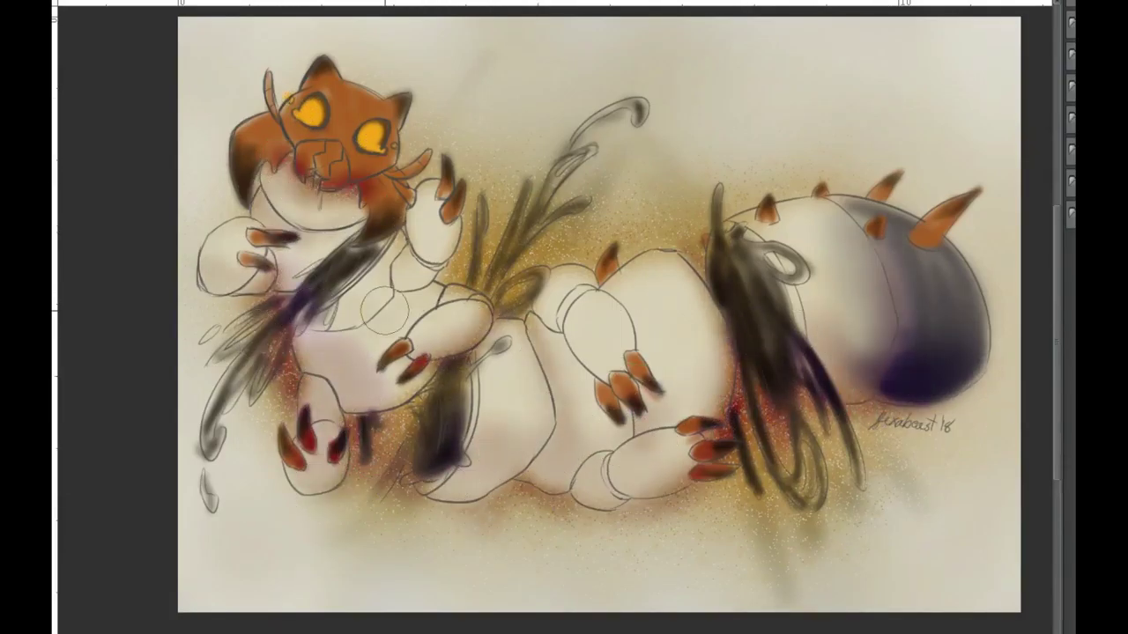
# Add brighter violet reflected light to the torso, arm, dark splashes and rear segments
pyautogui.moveTo(414, 256); pyautogui.dragTo(299, 318)
pyautogui.moveTo(308, 255); pyautogui.dragTo(218, 273)
pyautogui.moveTo(889, 334); pyautogui.dragTo(969, 353)
pyautogui.moveTo(441, 370); pyautogui.dragTo(458, 423)
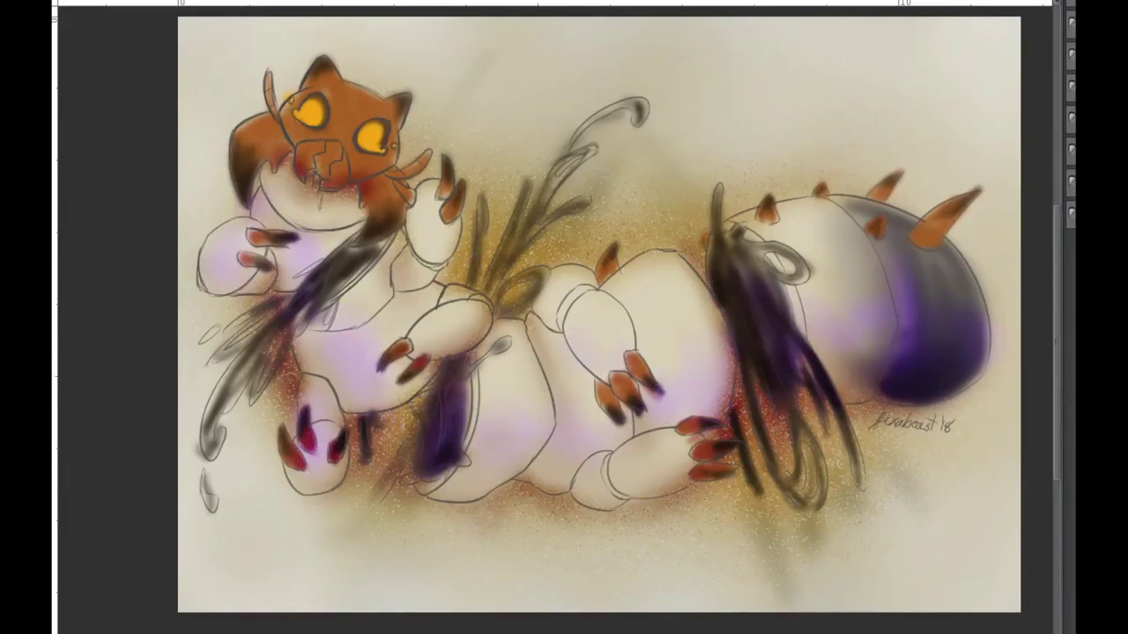
# Brush warm yellow light over the head, limbs and upper body segments, and darken the mouth opening
pyautogui.moveTo(317, 88); pyautogui.dragTo(387, 132)
pyautogui.moveTo(388, 255); pyautogui.dragTo(475, 352)
pyautogui.moveTo(589, 172)
pyautogui.mouseDown()
pyautogui.moveTo(652, 282)
pyautogui.moveTo(476, 484)
pyautogui.moveTo(925, 220)
pyautogui.moveTo(245, 255)
pyautogui.moveTo(281, 236)
pyautogui.mouseUp()
pyautogui.moveTo(308, 159); pyautogui.dragTo(330, 184)
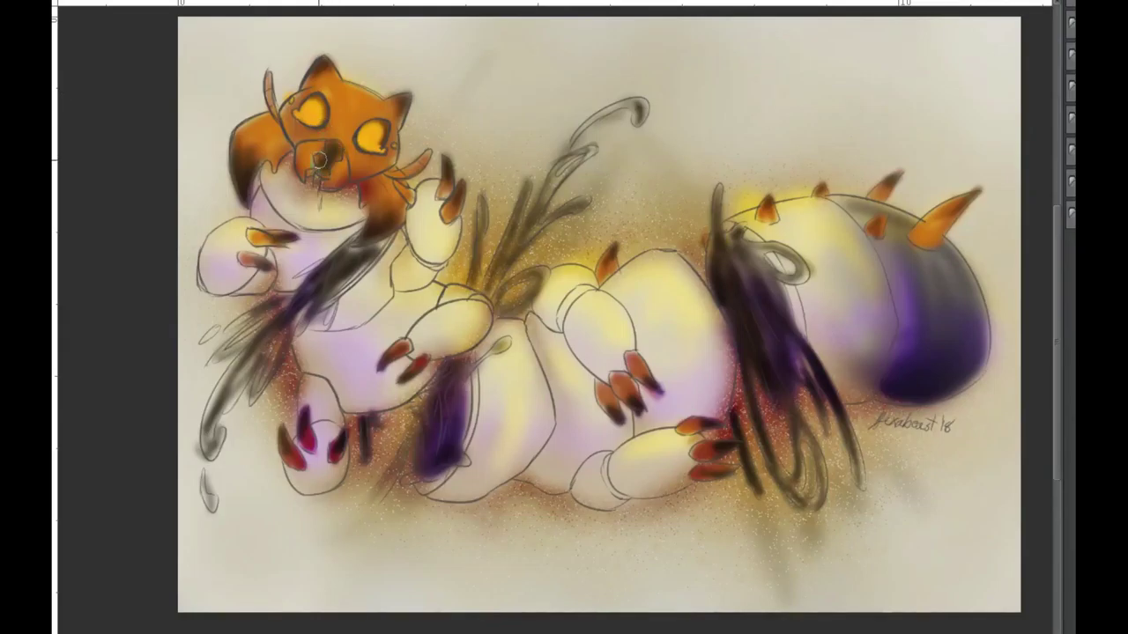
pyautogui.moveTo(864, 331)
pyautogui.mouseDown()
pyautogui.moveTo(881, 387)
pyautogui.moveTo(564, 414)
pyautogui.moveTo(335, 185)
pyautogui.moveTo(563, 432)
pyautogui.mouseUp()
# Paint light orange on the forehead, darken the eye rims, and fill the eyes and surrounding droplets with flat golden yellow
pyautogui.scroll(5, 225, 63)
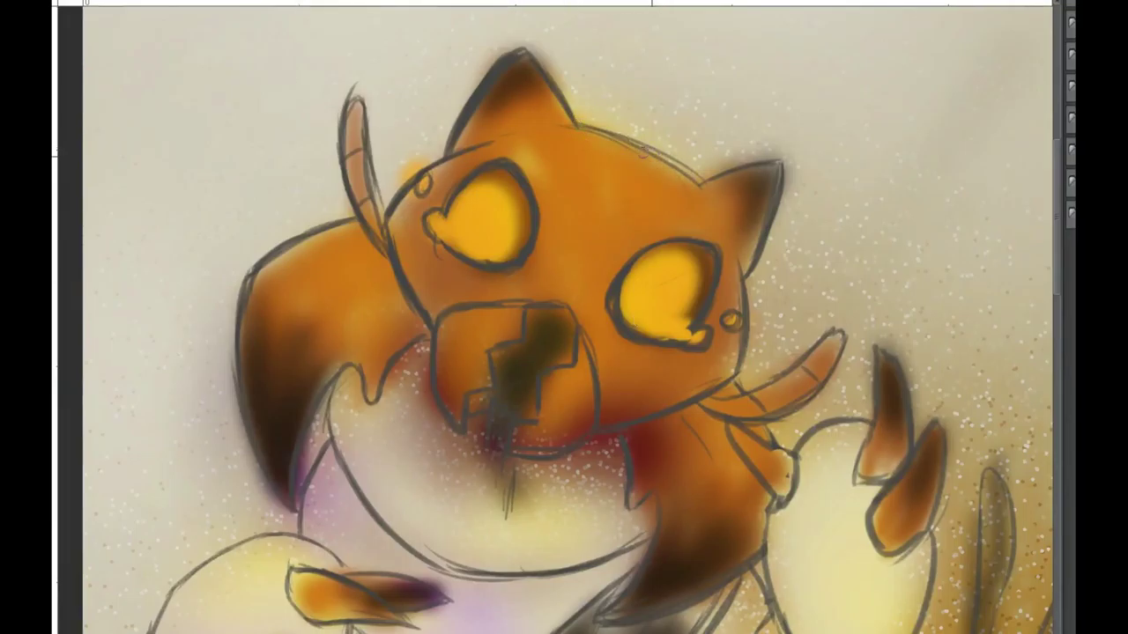
pyautogui.moveTo(573, 127)
pyautogui.mouseDown()
pyautogui.moveTo(552, 44)
pyautogui.moveTo(591, 138)
pyautogui.moveTo(519, 58)
pyautogui.mouseUp()
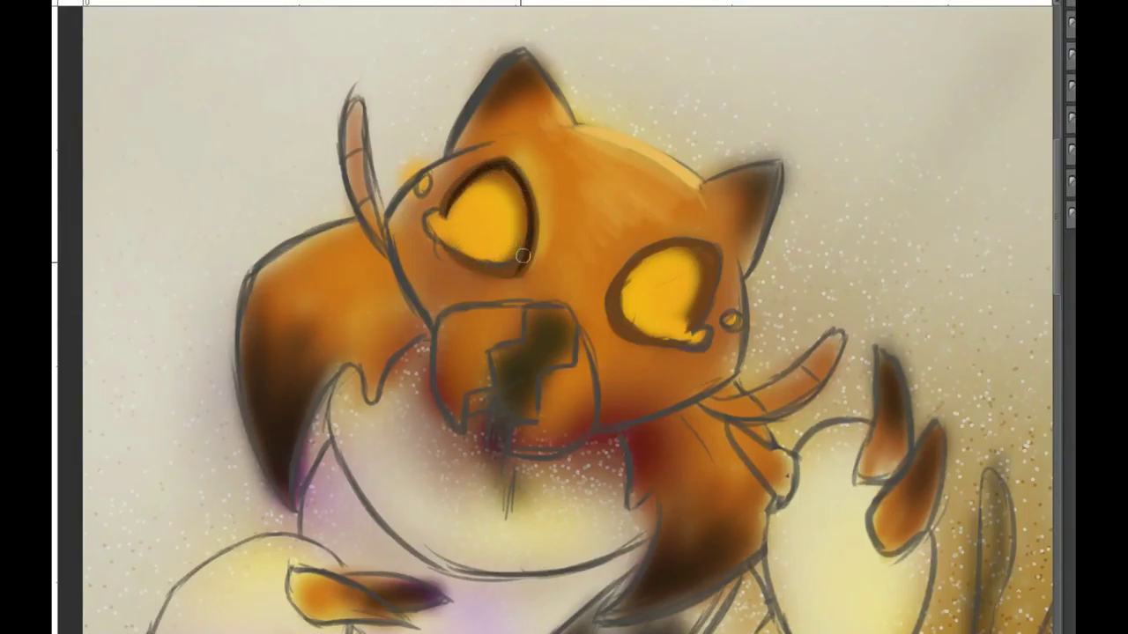
pyautogui.moveTo(696, 245); pyautogui.dragTo(636, 316)
pyautogui.moveTo(482, 180); pyautogui.dragTo(473, 187)
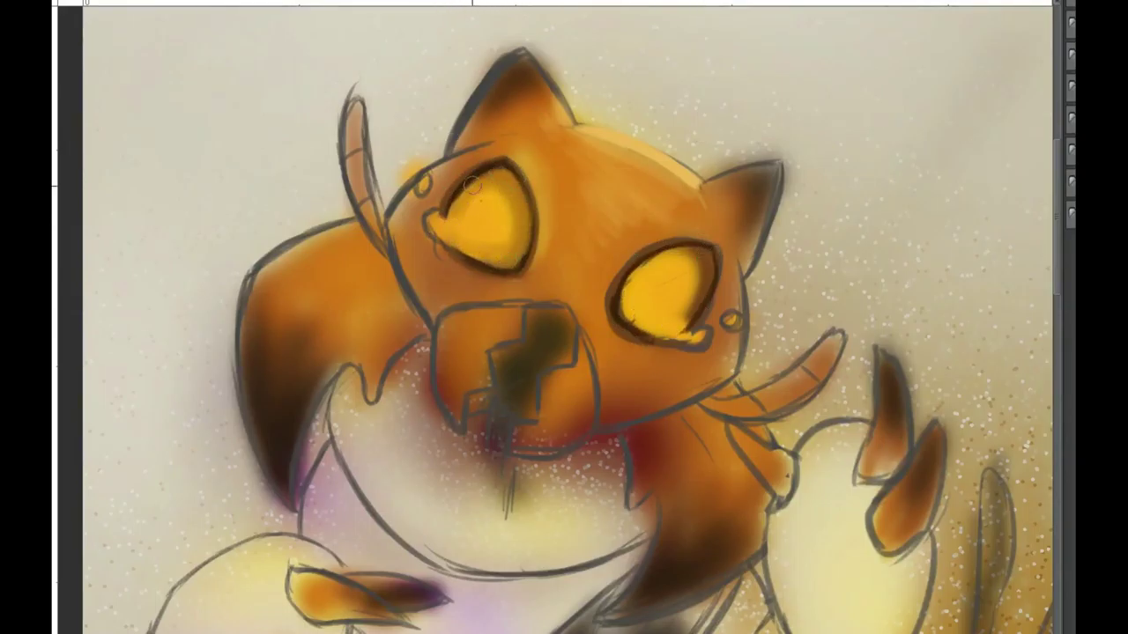
pyautogui.moveTo(684, 341)
pyautogui.mouseDown()
pyautogui.moveTo(652, 286)
pyautogui.moveTo(639, 308)
pyautogui.mouseUp()
pyautogui.moveTo(497, 207); pyautogui.dragTo(441, 225)
pyautogui.moveTo(421, 182); pyautogui.dragTo(425, 178)
pyautogui.moveTo(691, 322)
pyautogui.mouseDown()
pyautogui.moveTo(673, 282)
pyautogui.moveTo(632, 320)
pyautogui.mouseUp()
# Paint over both ears' outlines with orange and dark brown tips, and lighten the forehead and brow edges
pyautogui.moveTo(514, 109); pyautogui.dragTo(486, 116)
pyautogui.moveTo(587, 86); pyautogui.dragTo(485, 189)
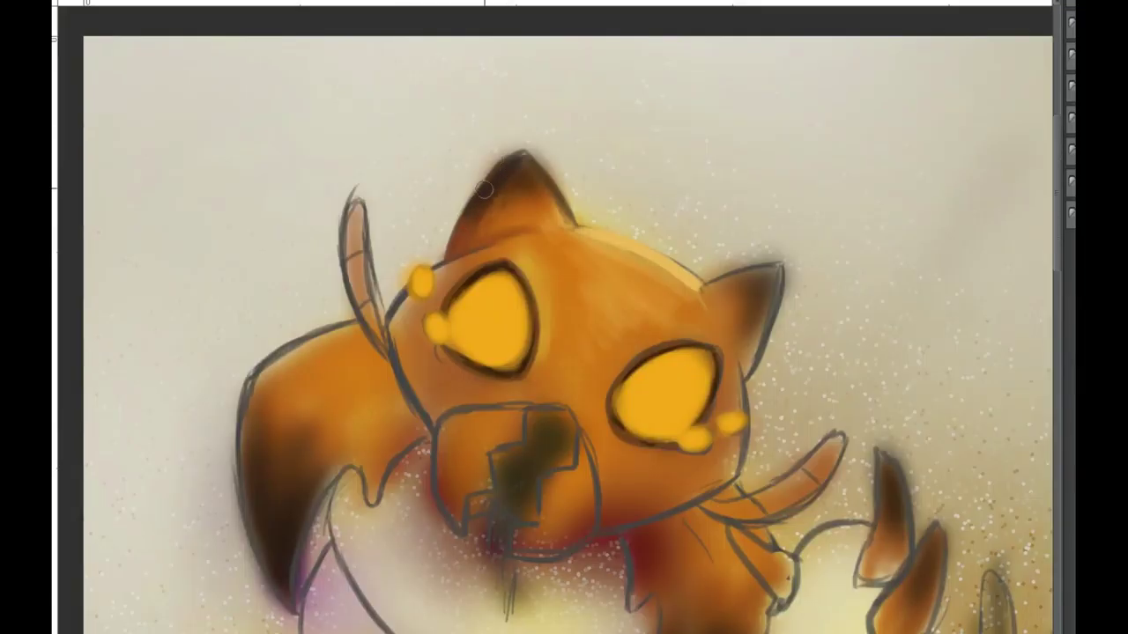
pyautogui.moveTo(753, 286); pyautogui.dragTo(746, 335)
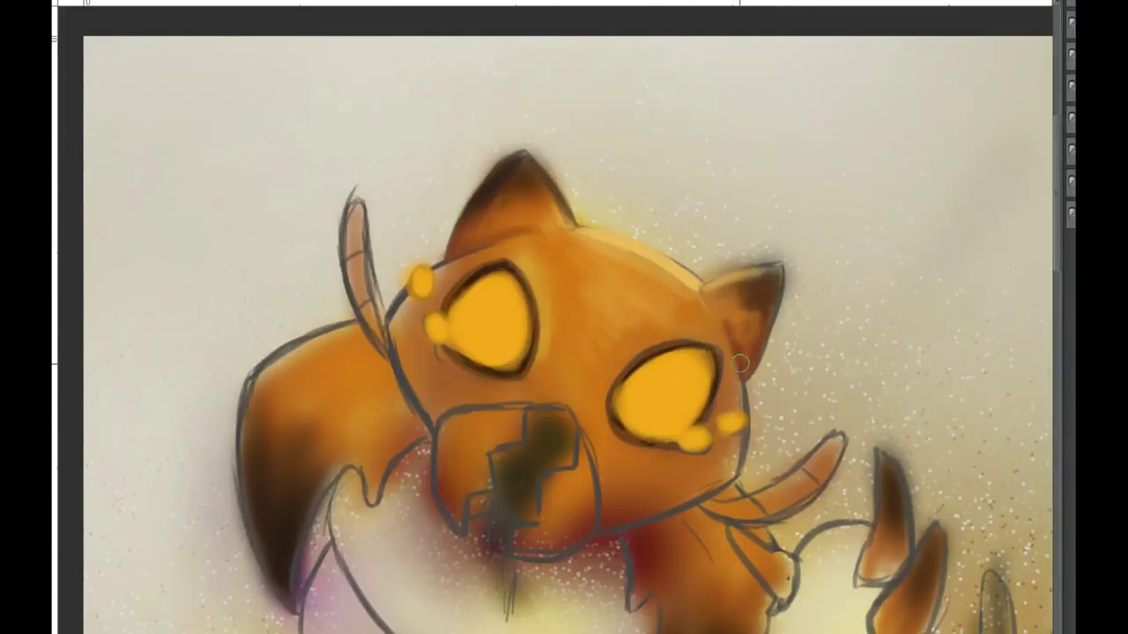
pyautogui.moveTo(718, 317)
pyautogui.mouseDown()
pyautogui.moveTo(600, 326)
pyautogui.moveTo(547, 353)
pyautogui.moveTo(634, 379)
pyautogui.moveTo(541, 252)
pyautogui.mouseUp()
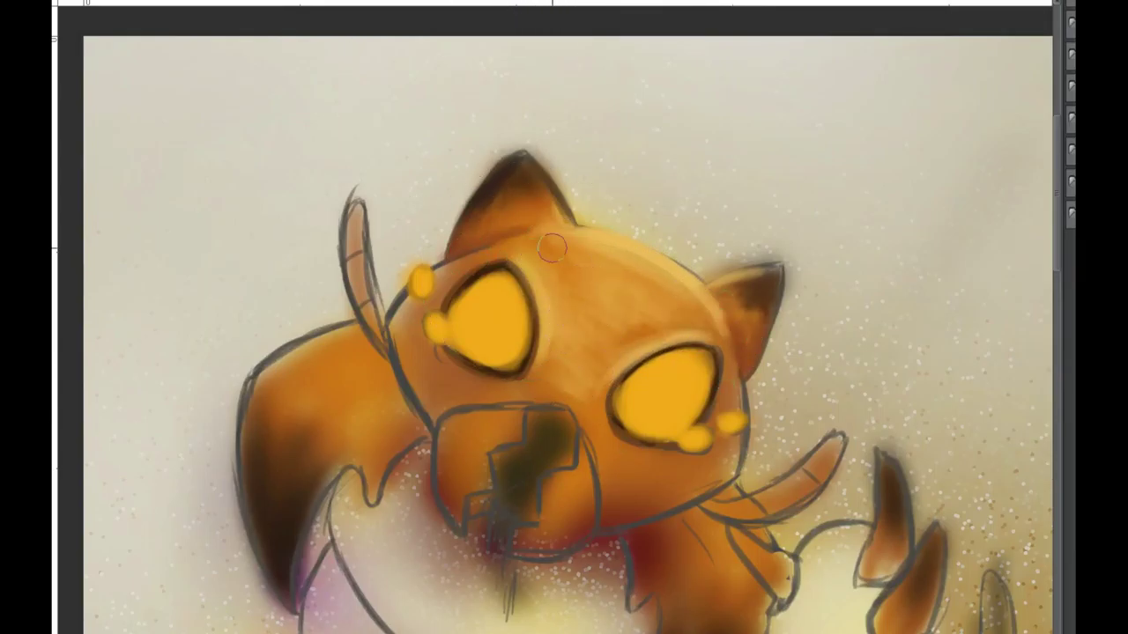
# Shade the lower face reddish brown, then paint the muzzle light orange with a jagged dark brown mouth opening
pyautogui.moveTo(782, 279); pyautogui.dragTo(858, 282)
pyautogui.moveTo(793, 485); pyautogui.dragTo(696, 476)
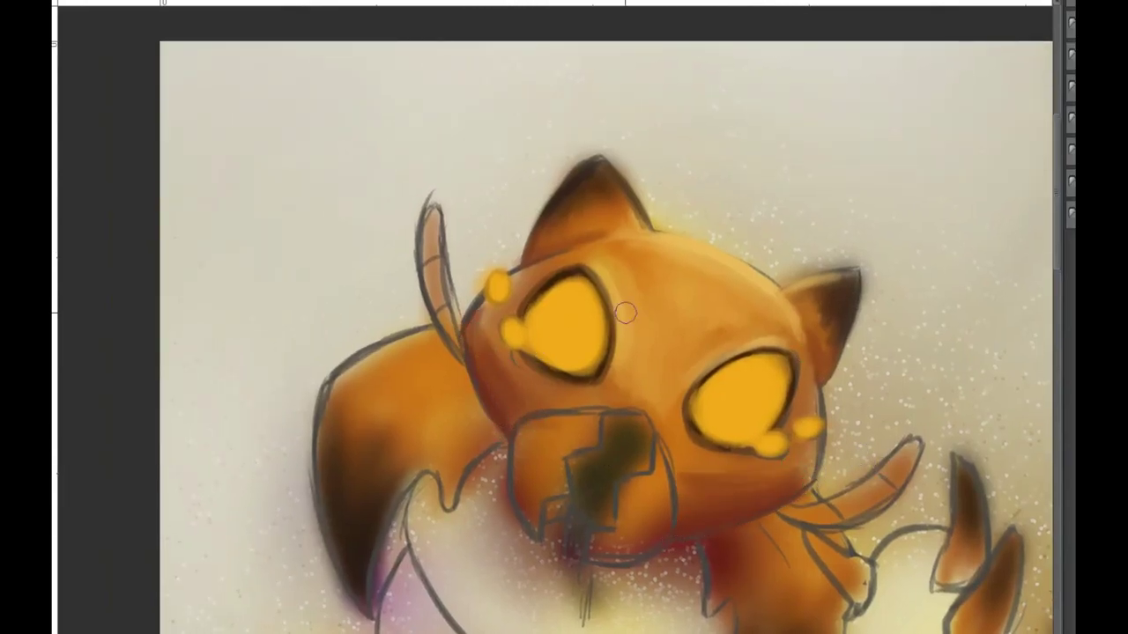
pyautogui.moveTo(535, 502)
pyautogui.mouseDown()
pyautogui.moveTo(577, 467)
pyautogui.moveTo(670, 486)
pyautogui.mouseUp()
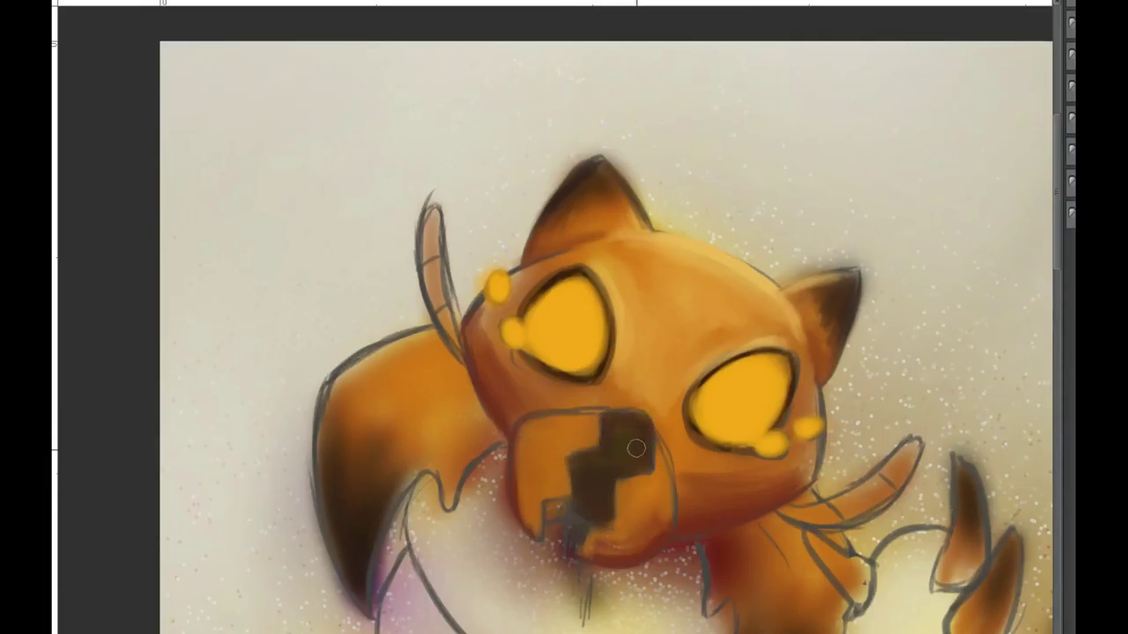
pyautogui.moveTo(654, 443)
pyautogui.mouseDown()
pyautogui.moveTo(634, 511)
pyautogui.moveTo(529, 423)
pyautogui.moveTo(573, 414)
pyautogui.moveTo(552, 399)
pyautogui.moveTo(630, 533)
pyautogui.moveTo(626, 425)
pyautogui.moveTo(466, 294)
pyautogui.moveTo(562, 415)
pyautogui.mouseUp()
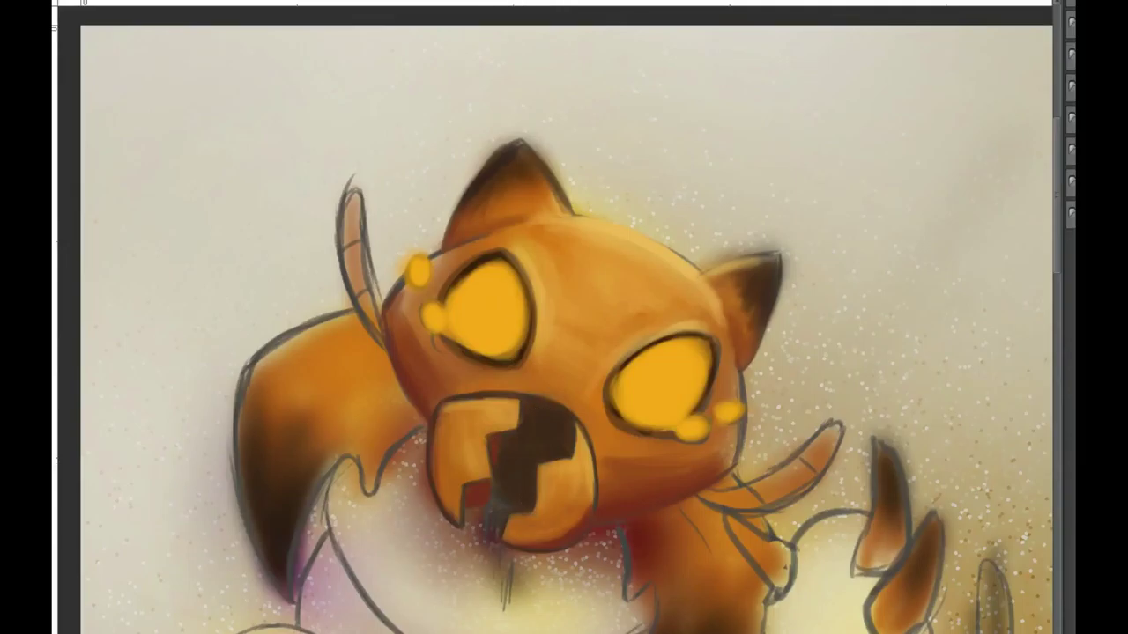
# Blend the hanging flap behind the head from light orange to a dark brown tip, with a lighter lower edge
pyautogui.moveTo(287, 592); pyautogui.dragTo(243, 385)
pyautogui.moveTo(368, 475)
pyautogui.mouseDown()
pyautogui.moveTo(379, 423)
pyautogui.moveTo(332, 370)
pyautogui.moveTo(323, 319)
pyautogui.mouseUp()
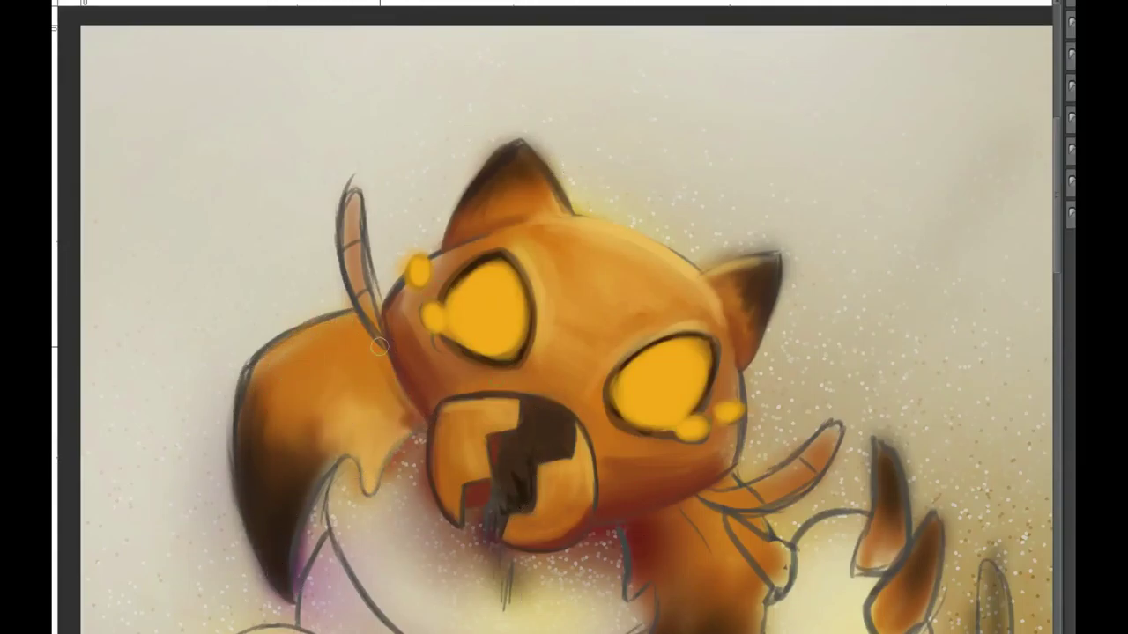
pyautogui.moveTo(379, 347); pyautogui.dragTo(316, 348)
pyautogui.moveTo(250, 440); pyautogui.dragTo(291, 555)
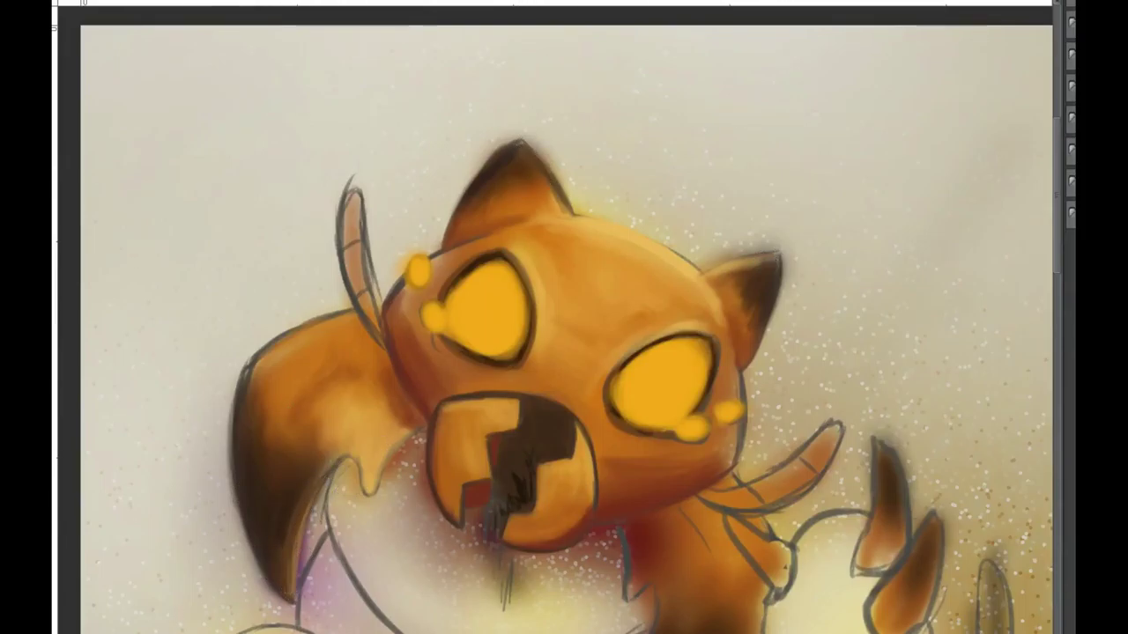
pyautogui.moveTo(294, 426); pyautogui.dragTo(360, 303)
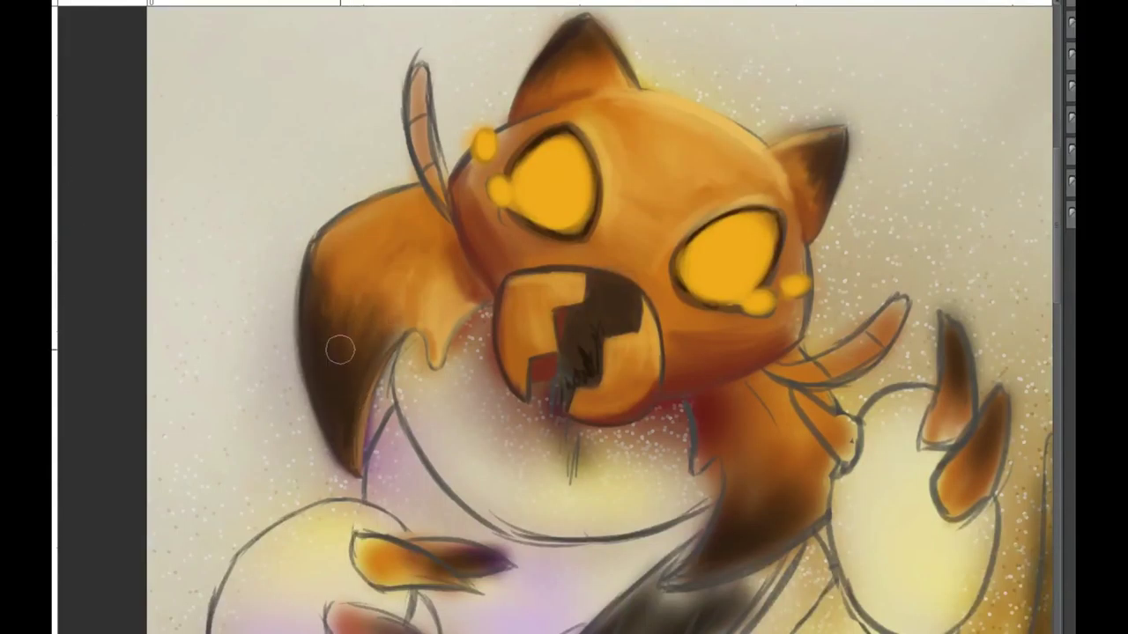
# Paint the antenna by the taller ear orange with reddish-brown bands, and add light edges around the ear and mouth
pyautogui.moveTo(532, 39); pyautogui.dragTo(543, 187)
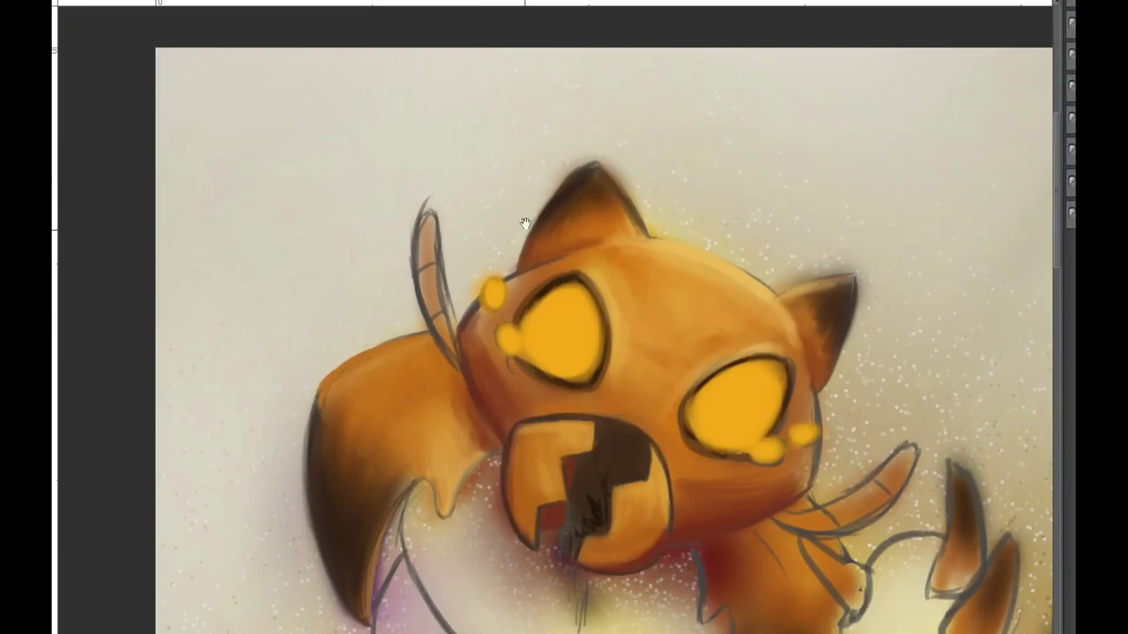
pyautogui.moveTo(430, 209); pyautogui.dragTo(443, 311)
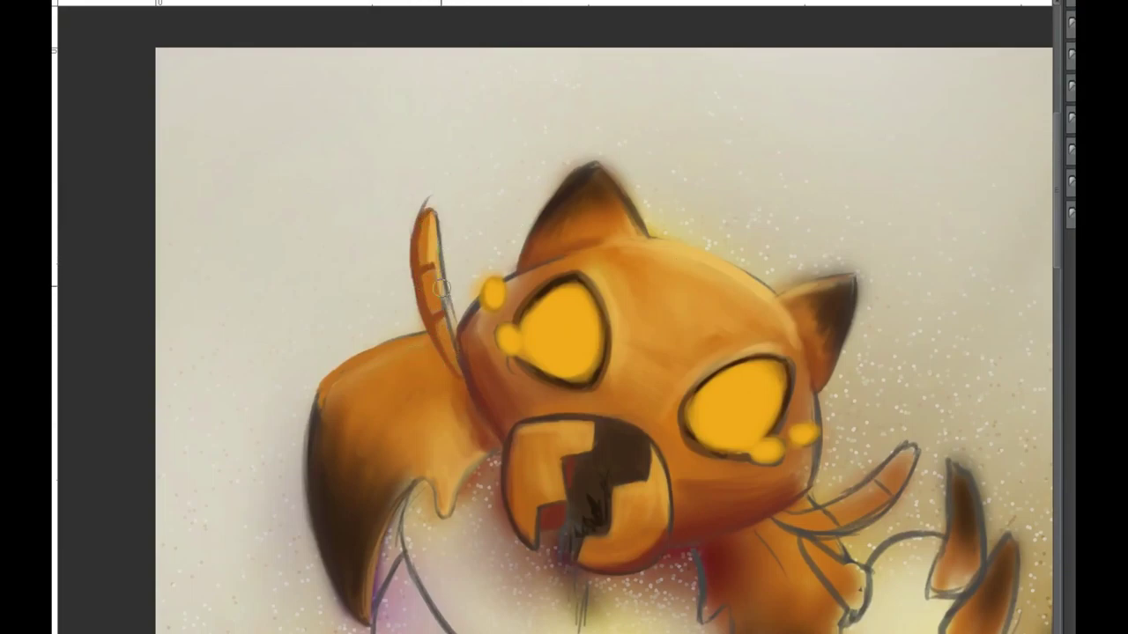
pyautogui.moveTo(587, 447); pyautogui.dragTo(574, 332)
pyautogui.moveTo(522, 399); pyautogui.dragTo(454, 446)
pyautogui.moveTo(609, 380); pyautogui.dragTo(596, 279)
# Paint the flap below the chin orange with a dark brown tip, reddish shadow and light rim along its torn edge
pyautogui.moveTo(739, 487)
pyautogui.mouseDown()
pyautogui.moveTo(627, 509)
pyautogui.moveTo(638, 362)
pyautogui.moveTo(630, 367)
pyautogui.moveTo(654, 360)
pyautogui.moveTo(598, 560)
pyautogui.moveTo(582, 558)
pyautogui.mouseUp()
pyautogui.scroll(-2, 582, 558)
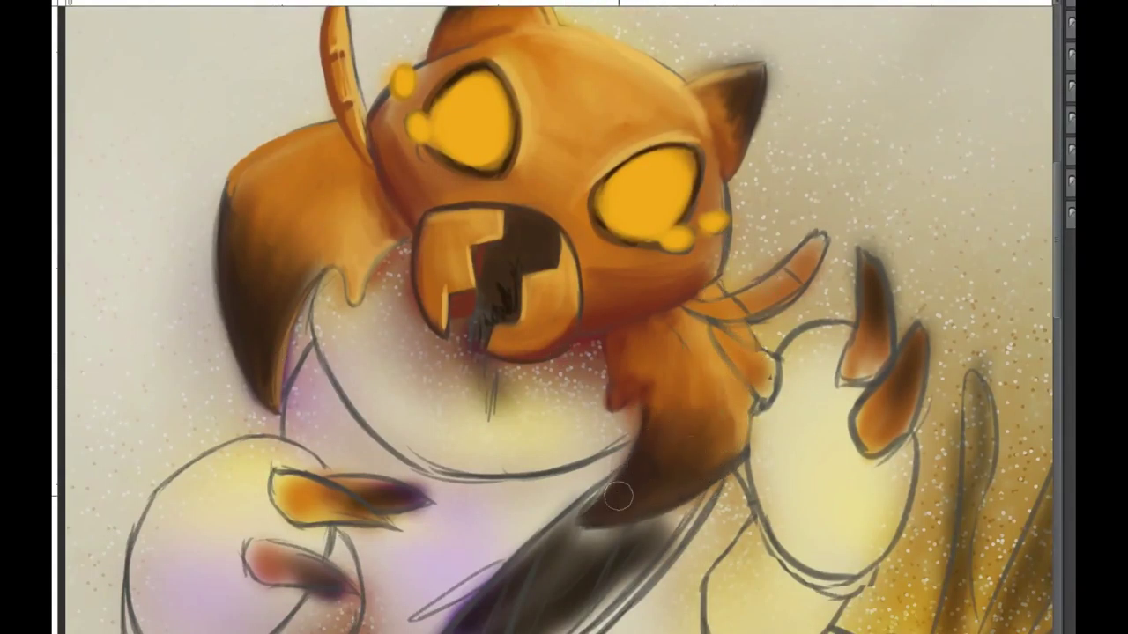
pyautogui.scroll(-2, 707, 479)
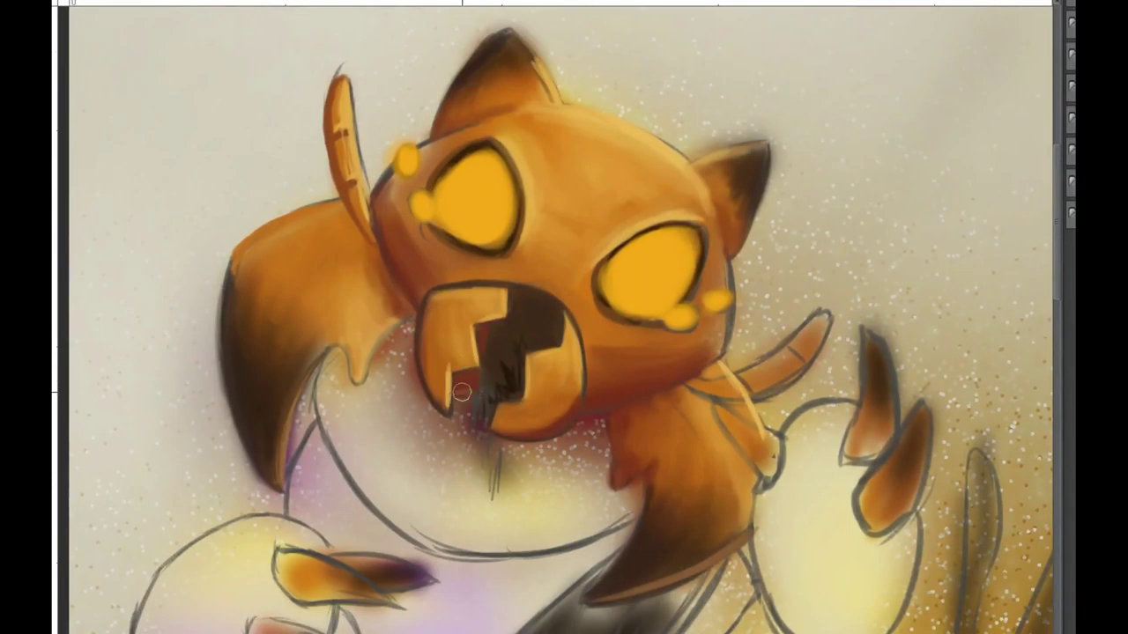
pyautogui.scroll(2, 588, 206)
pyautogui.moveTo(552, 398); pyautogui.dragTo(521, 449)
# Paint the antenna beside the cheek reddish brown with dark segment bands and pale orange highlights
pyautogui.moveTo(604, 387); pyautogui.dragTo(687, 357)
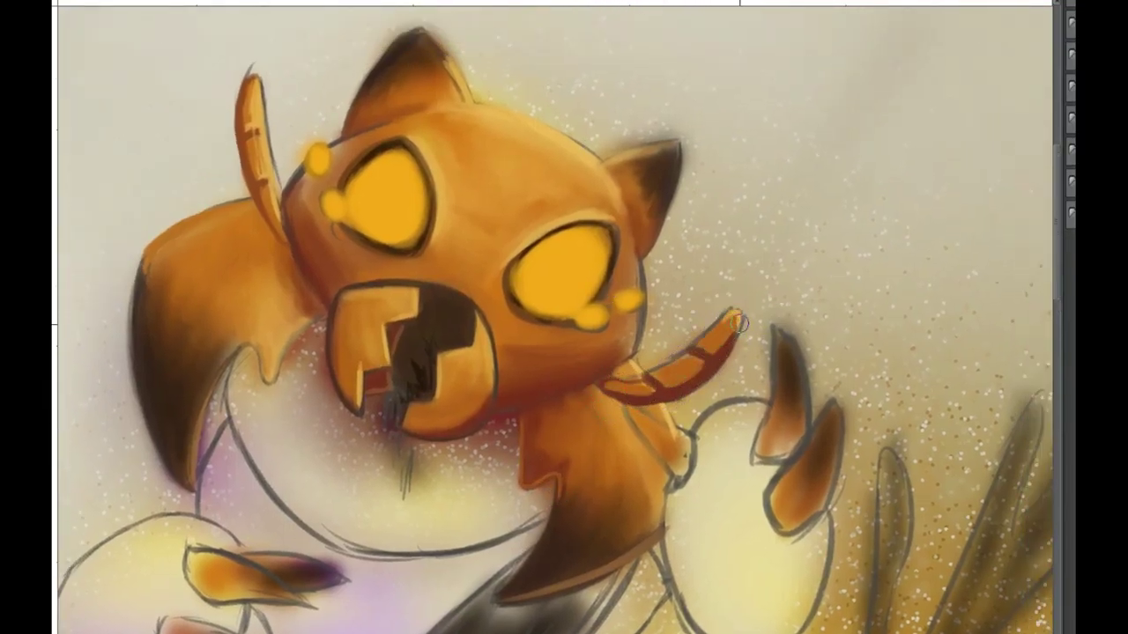
pyautogui.moveTo(740, 323); pyautogui.dragTo(646, 373)
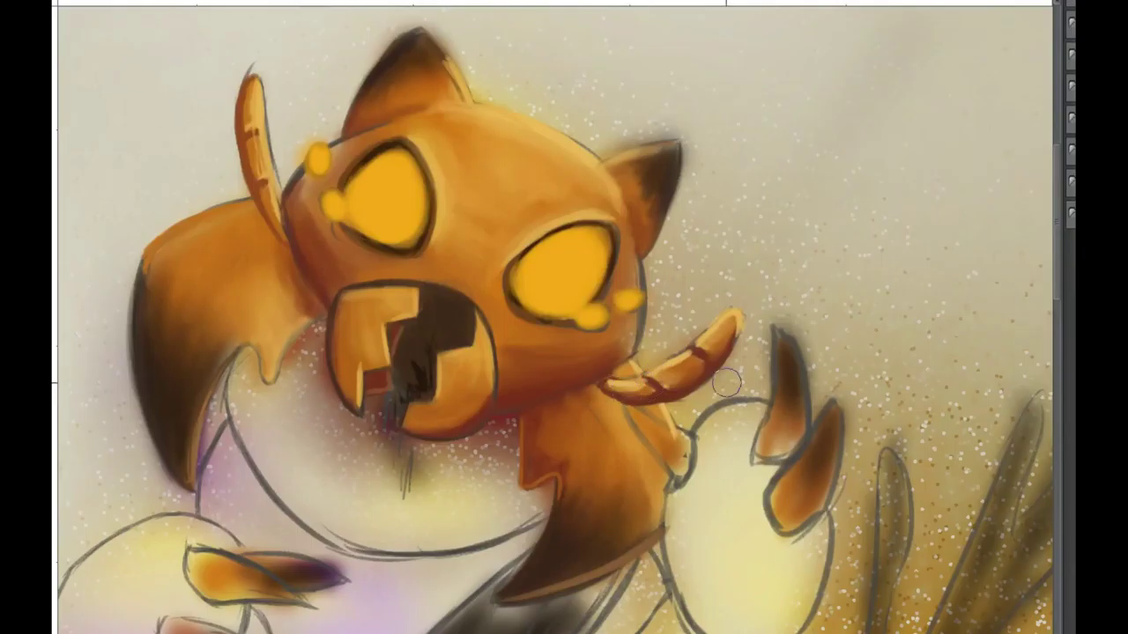
pyautogui.scroll(-2, 725, 382)
pyautogui.scroll(2, 617, 265)
# Shade the neck segment and upper chest with muted lilac along their edges, softening the outlines around the pale yellow centre
pyautogui.moveTo(493, 149)
pyautogui.mouseDown()
pyautogui.moveTo(442, 236)
pyautogui.moveTo(448, 290)
pyautogui.moveTo(403, 314)
pyautogui.moveTo(415, 365)
pyautogui.mouseUp()
pyautogui.scroll(-5, 484, 467)
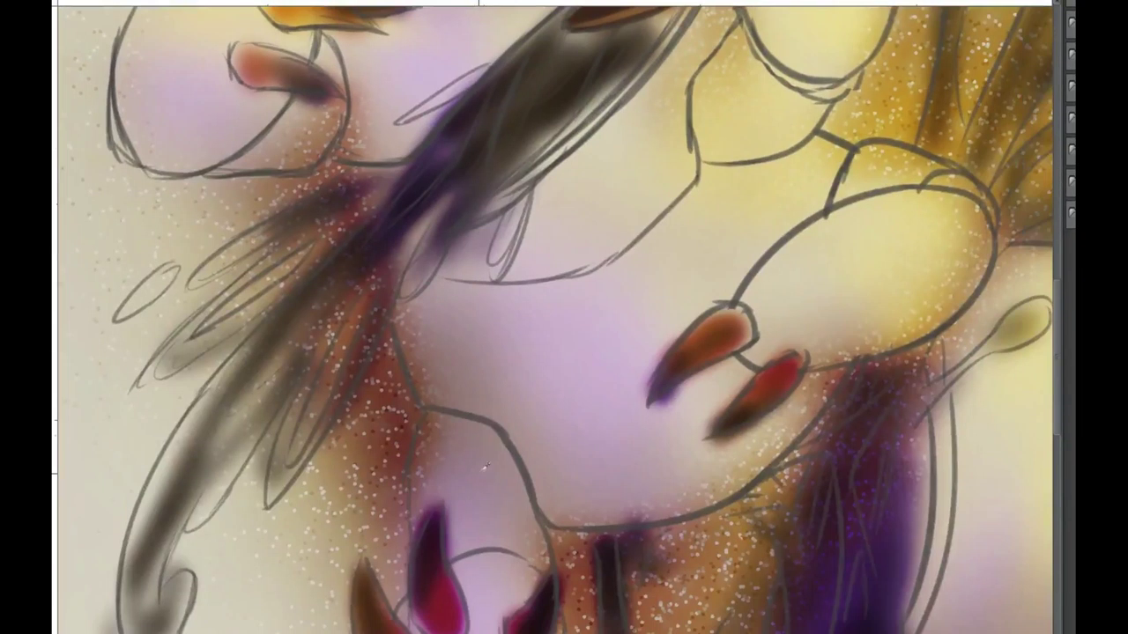
pyautogui.scroll(5, 483, 467)
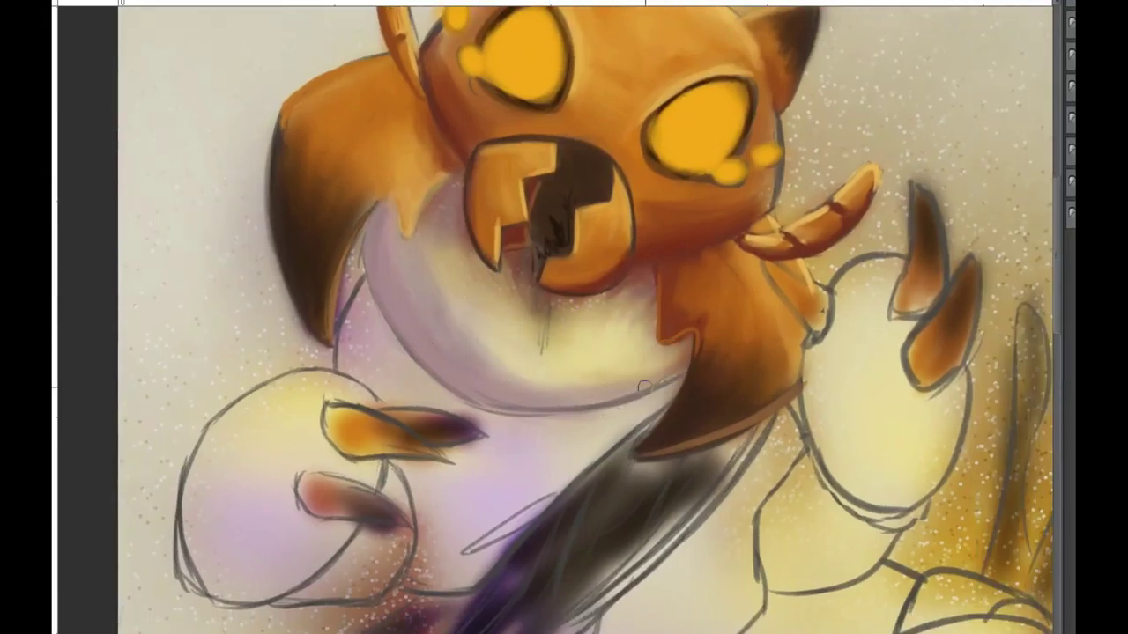
pyautogui.moveTo(644, 385)
pyautogui.mouseDown()
pyautogui.moveTo(403, 287)
pyautogui.moveTo(466, 402)
pyautogui.moveTo(471, 555)
pyautogui.mouseUp()
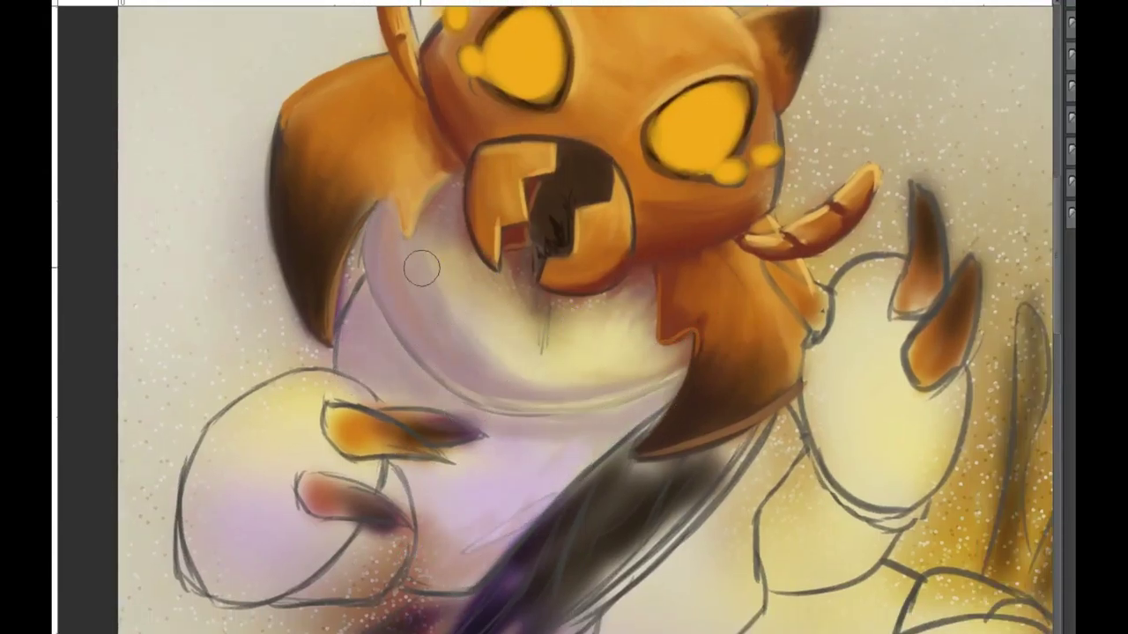
pyautogui.scroll(-3, 421, 268)
pyautogui.moveTo(503, 305)
pyautogui.mouseDown()
pyautogui.moveTo(415, 173)
pyautogui.moveTo(351, 183)
pyautogui.mouseUp()
# Brush pale yellow light on the upper torso and brownish-mauve shadows under the arm and along the torso folds
pyautogui.scroll(3, 414, 173)
pyautogui.moveTo(616, 388)
pyautogui.mouseDown()
pyautogui.moveTo(634, 265)
pyautogui.moveTo(609, 330)
pyautogui.moveTo(635, 212)
pyautogui.mouseUp()
pyautogui.moveTo(528, 396)
pyautogui.mouseDown()
pyautogui.moveTo(748, 291)
pyautogui.moveTo(546, 423)
pyautogui.moveTo(372, 449)
pyautogui.moveTo(687, 291)
pyautogui.moveTo(679, 270)
pyautogui.mouseUp()
pyautogui.moveTo(456, 540)
pyautogui.mouseDown()
pyautogui.moveTo(394, 346)
pyautogui.moveTo(370, 427)
pyautogui.mouseUp()
pyautogui.moveTo(440, 423); pyautogui.dragTo(505, 514)
pyautogui.moveTo(575, 338); pyautogui.dragTo(614, 486)
pyautogui.moveTo(398, 506); pyautogui.dragTo(385, 364)
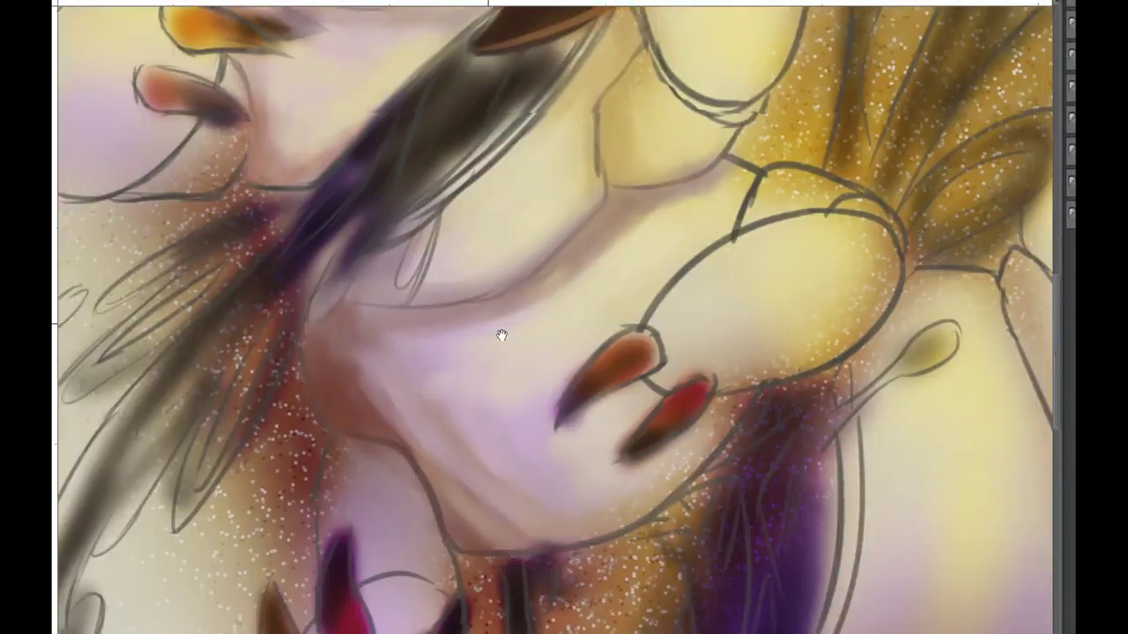
# Deepen the mauve shadow on the torso's lower side, and shade the folds and undersides of the middle body segments
pyautogui.moveTo(498, 427); pyautogui.dragTo(503, 521)
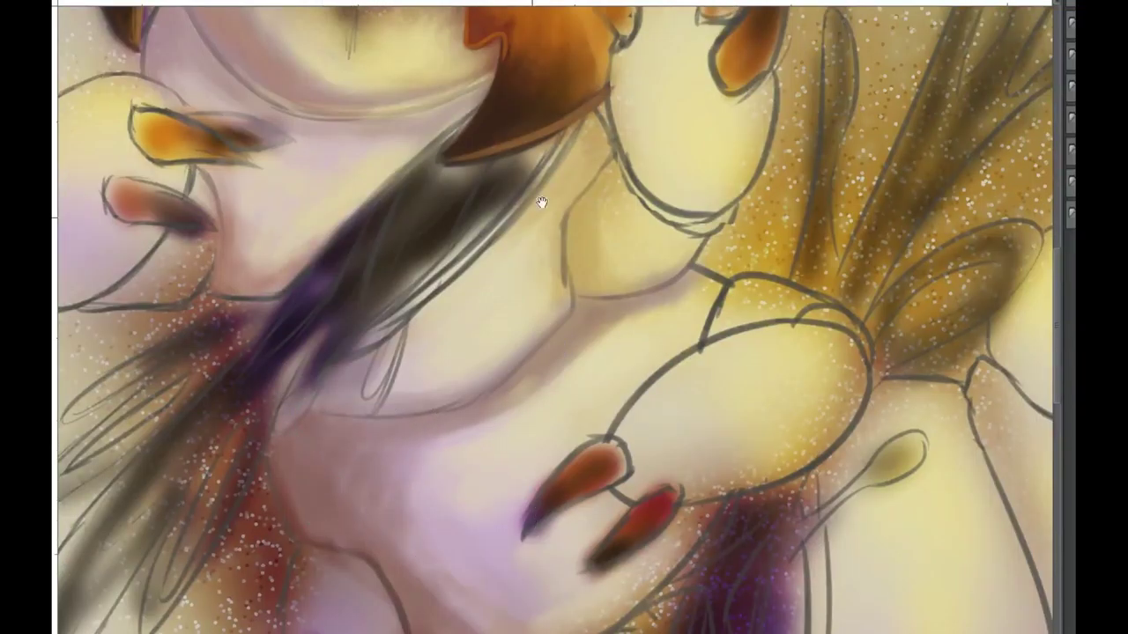
pyautogui.moveTo(678, 528)
pyautogui.mouseDown()
pyautogui.moveTo(593, 449)
pyautogui.moveTo(619, 378)
pyautogui.moveTo(637, 390)
pyautogui.moveTo(486, 535)
pyautogui.moveTo(555, 391)
pyautogui.moveTo(460, 297)
pyautogui.moveTo(394, 603)
pyautogui.mouseUp()
pyautogui.moveTo(554, 584)
pyautogui.mouseDown()
pyautogui.moveTo(715, 423)
pyautogui.moveTo(737, 440)
pyautogui.moveTo(675, 397)
pyautogui.moveTo(355, 491)
pyautogui.moveTo(684, 435)
pyautogui.moveTo(616, 440)
pyautogui.moveTo(572, 482)
pyautogui.moveTo(440, 334)
pyautogui.moveTo(688, 486)
pyautogui.moveTo(704, 68)
pyautogui.moveTo(573, 264)
pyautogui.moveTo(529, 370)
pyautogui.moveTo(496, 388)
pyautogui.mouseUp()
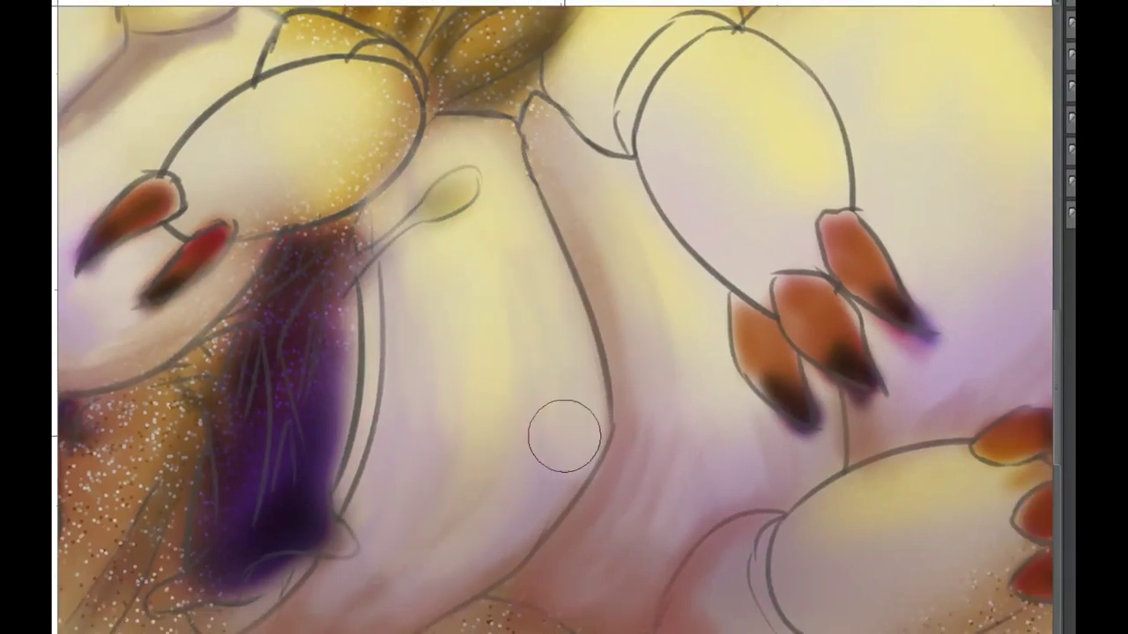